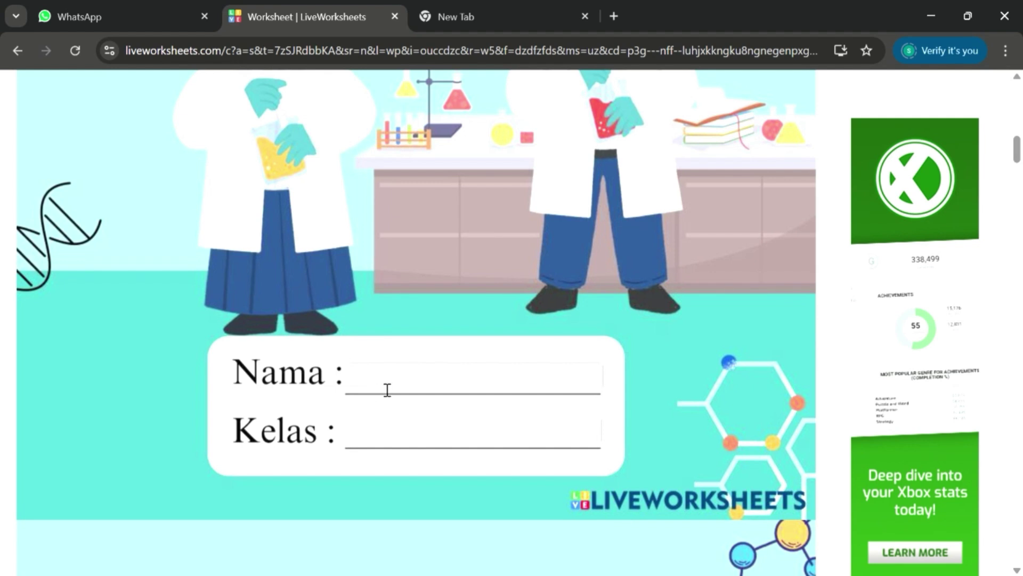
Check the Nama and Kelas entry fields on the worksheet cover, and read the Petunjuk Pengerjaan LKPD instructions.
left_click(386, 389)
left_click(420, 430)
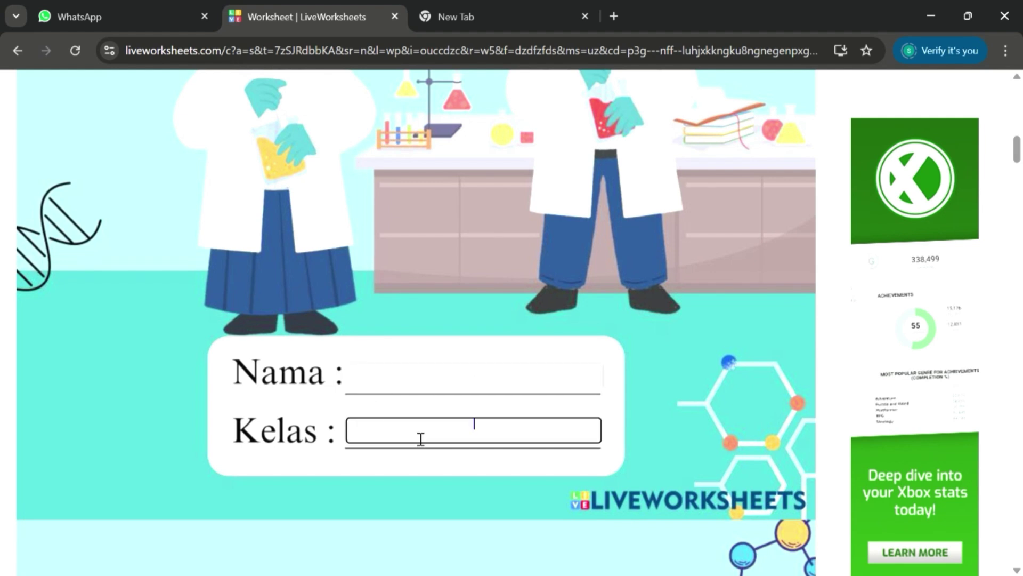
scroll(419, 435, "down", 5)
scroll(415, 437, "down", 1)
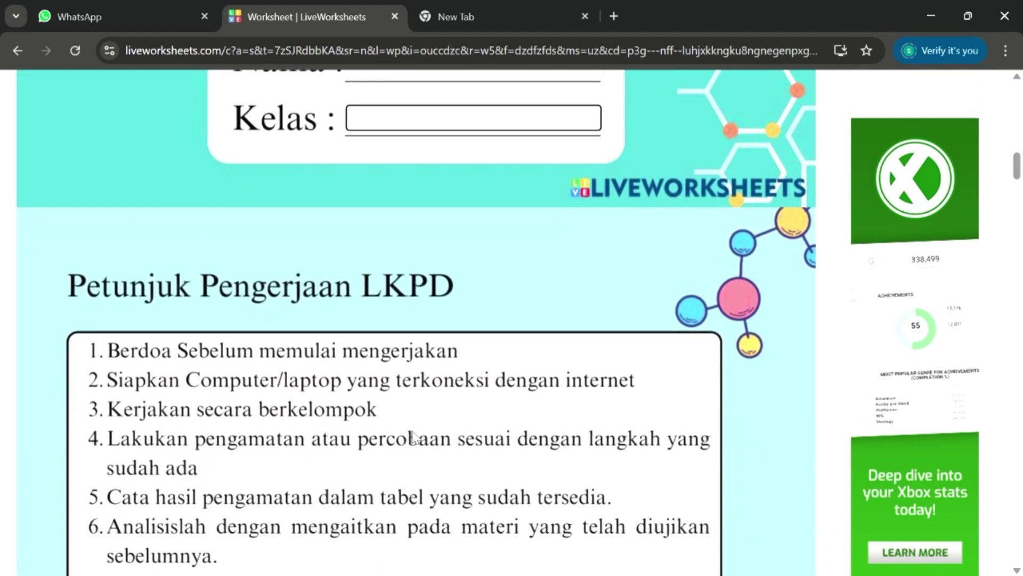
scroll(104, 322, "down", 1)
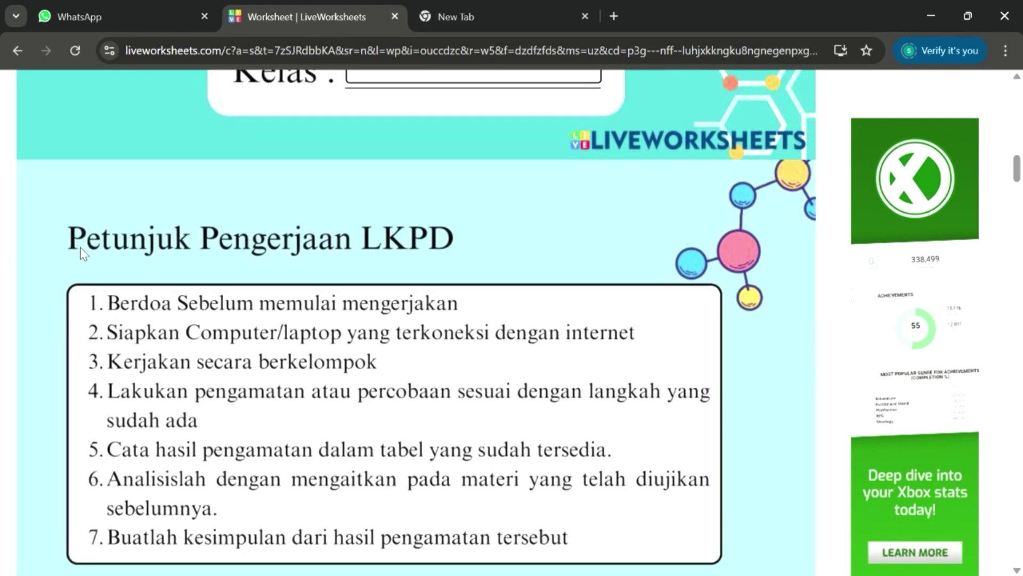
scroll(304, 301, "down", 1)
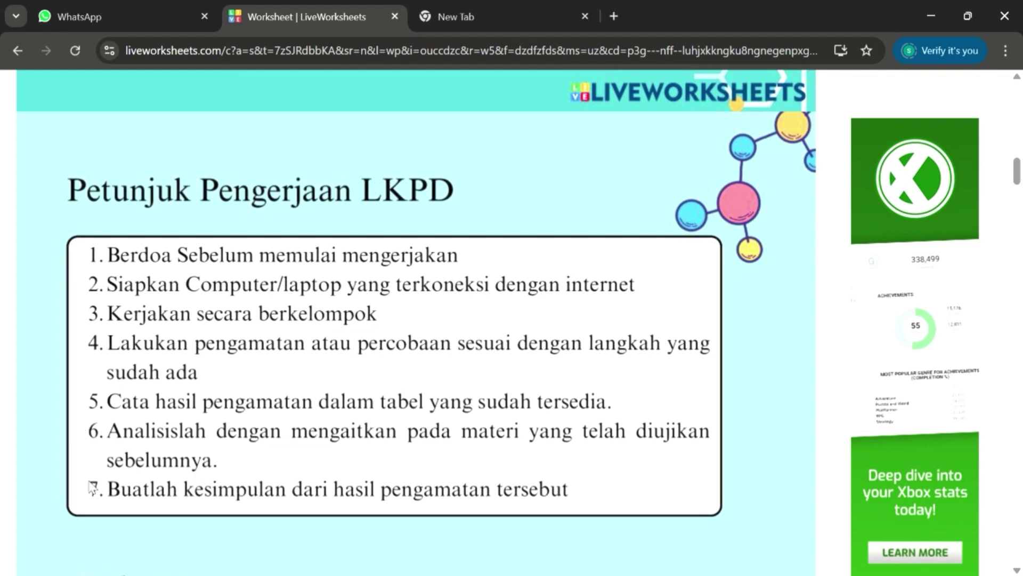
Read the Tujuan section listing the objectives of the Hooke's law experiment.
scroll(92, 486, "down", 5)
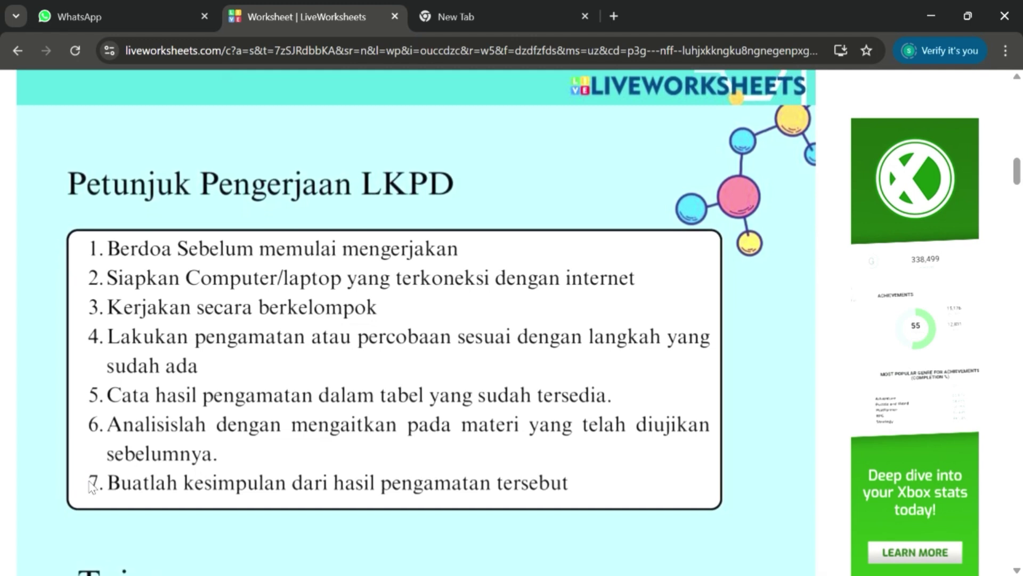
scroll(91, 486, "down", 2)
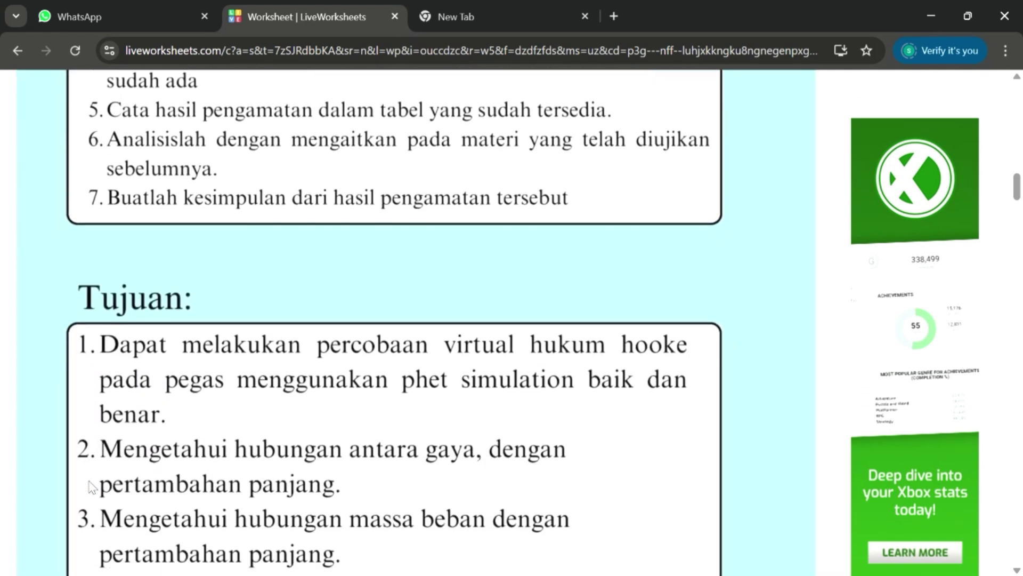
scroll(92, 486, "down", 1)
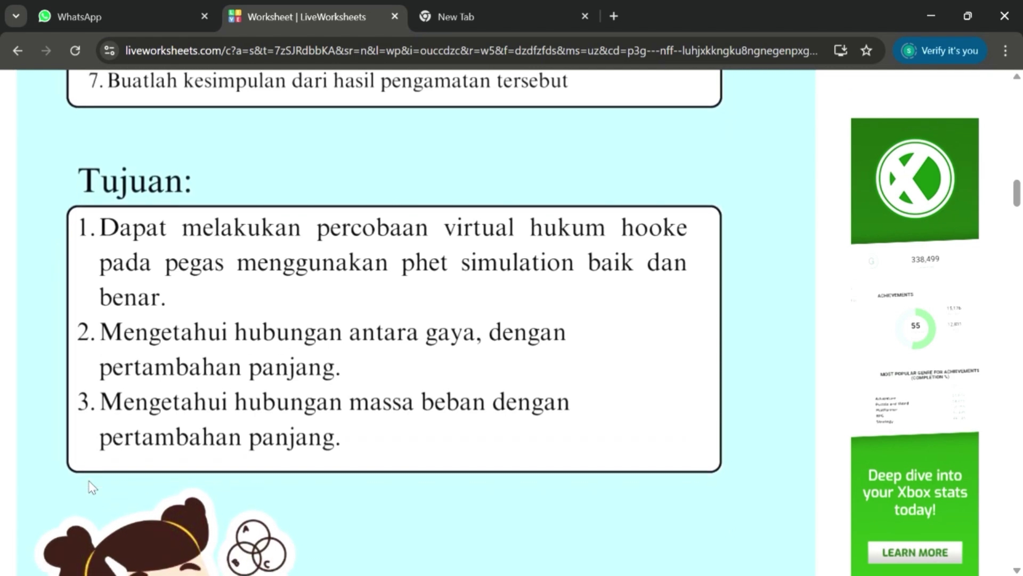
scroll(92, 486, "down", 1)
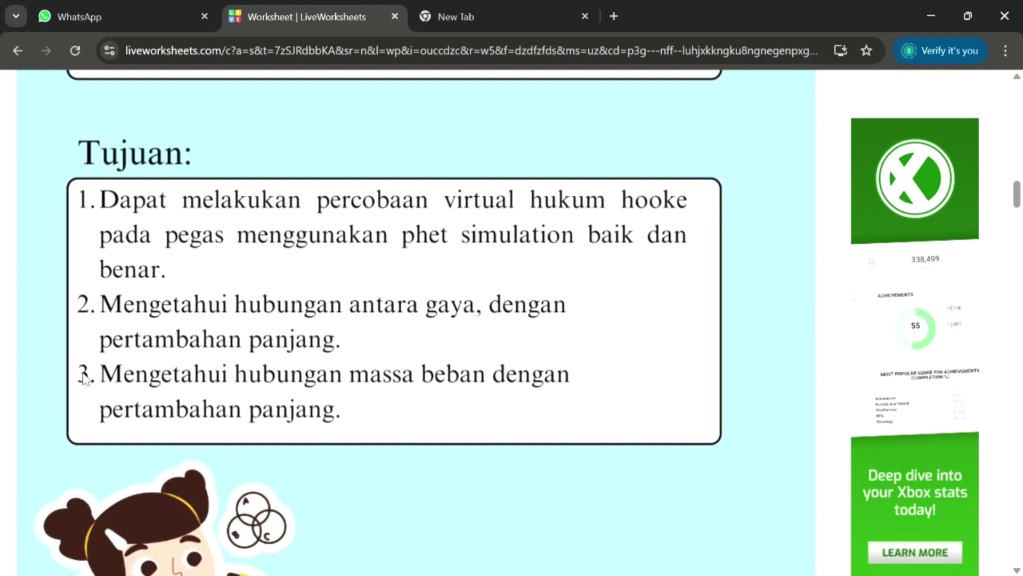
Read Langkah kerja steps 1 to 3 on opening the PhET site and choosing the physics simulations.
scroll(84, 377, "down", 10)
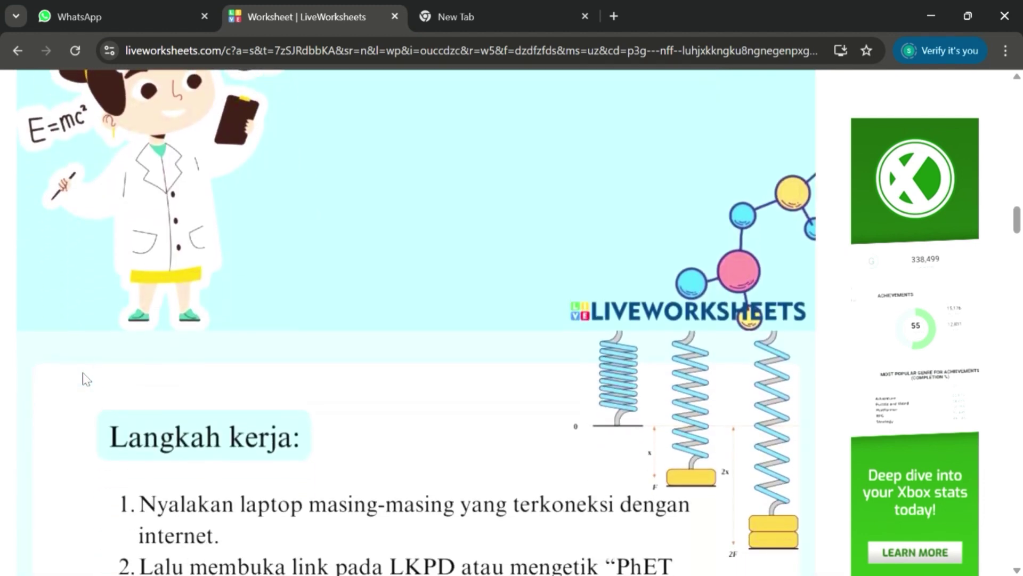
scroll(84, 378, "down", 3)
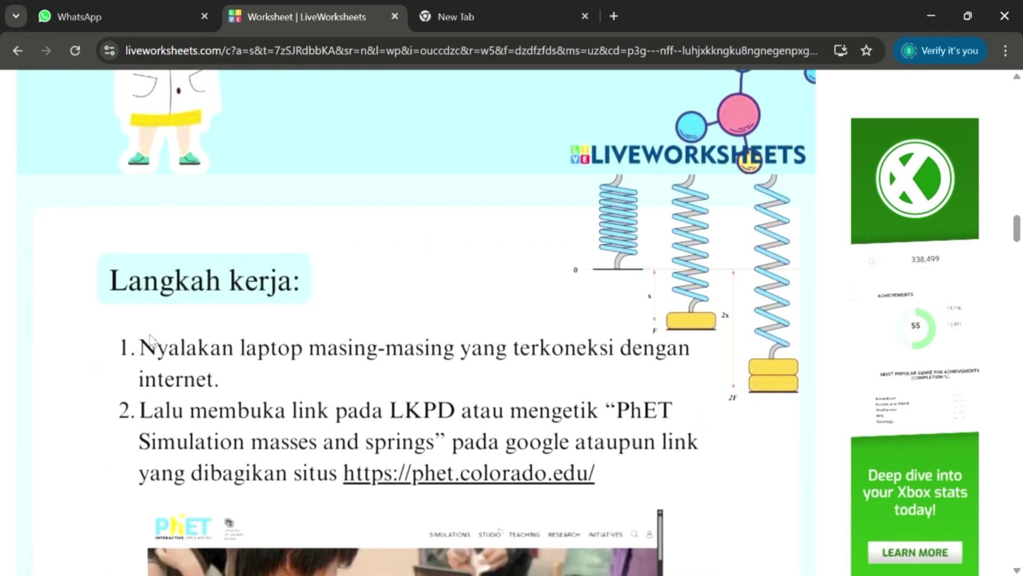
scroll(151, 340, "down", 1)
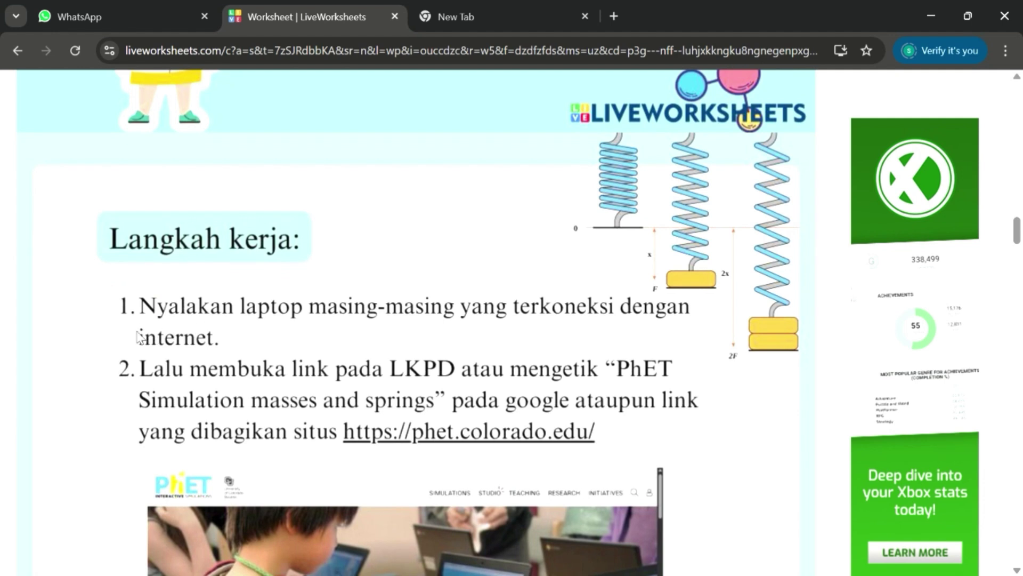
scroll(139, 335, "down", 1)
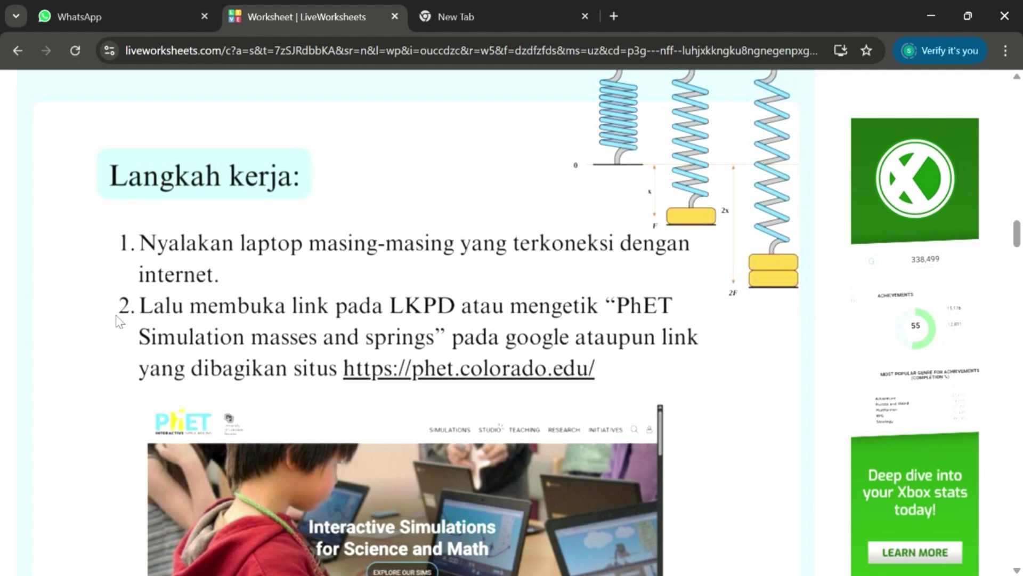
scroll(233, 394, "down", 4)
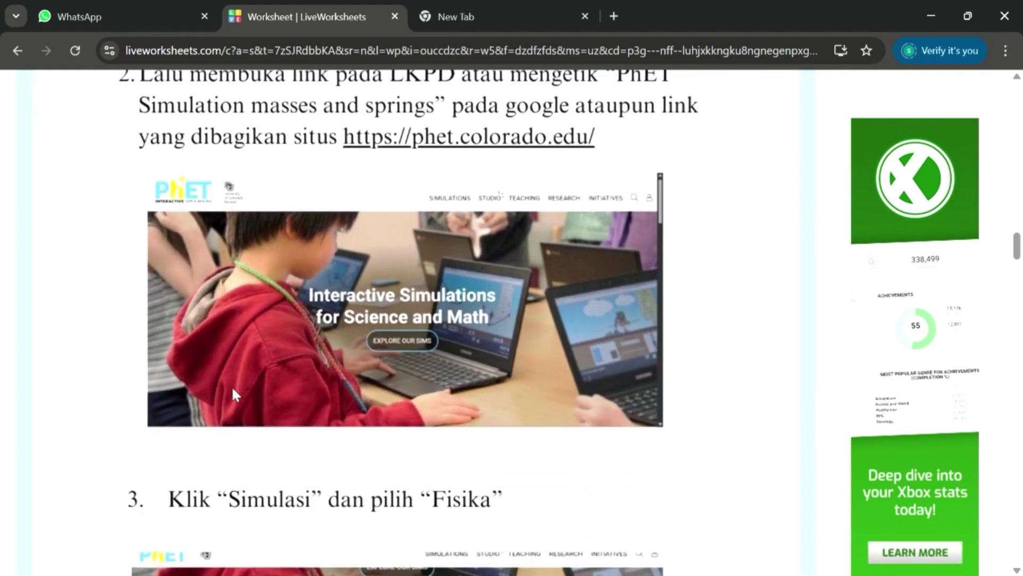
scroll(233, 394, "down", 5)
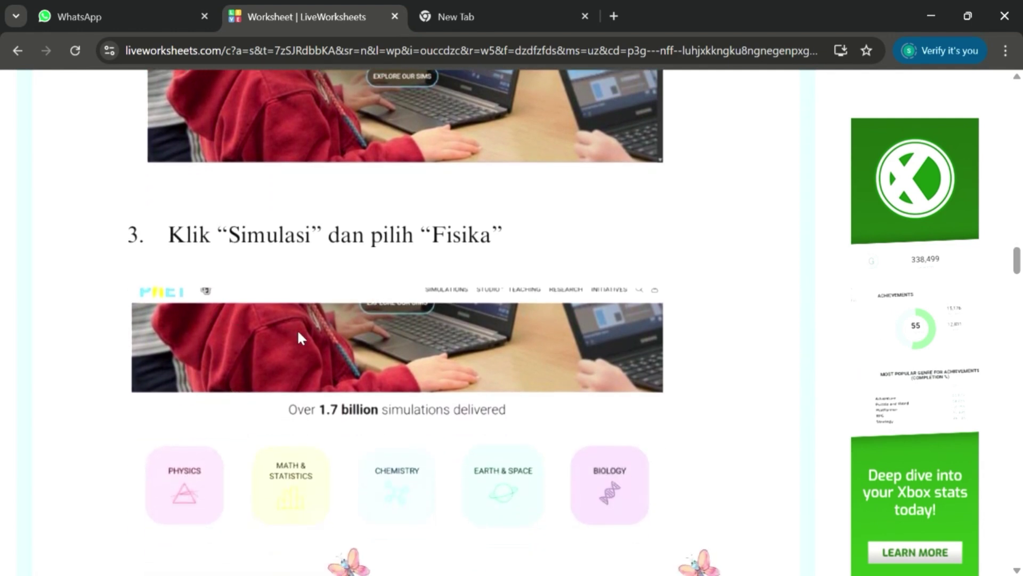
scroll(298, 342, "down", 1)
Review worksheet steps 4 and 5 on launching the Masses and Springs simulation and choosing Lab.
scroll(308, 371, "down", 10)
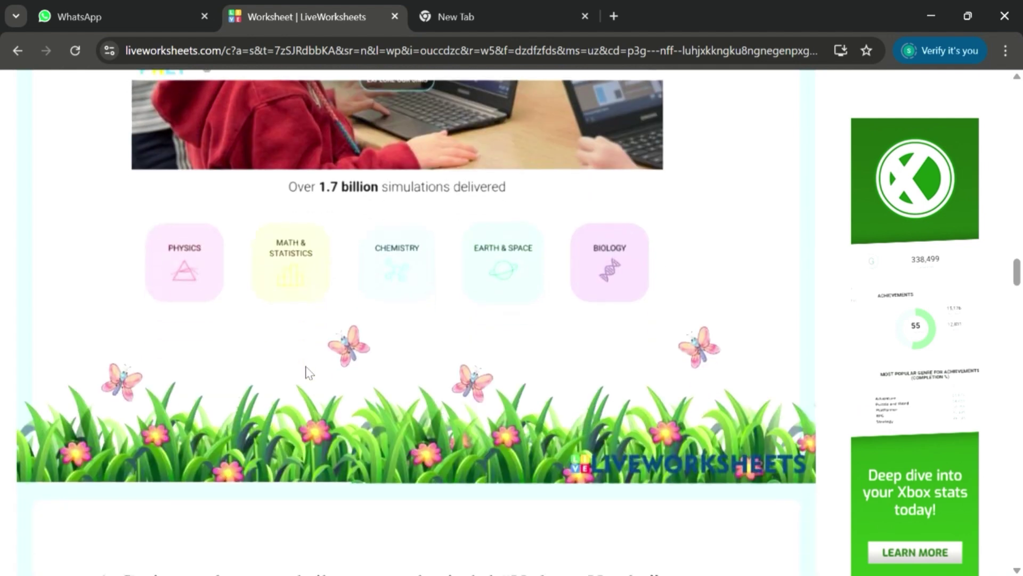
scroll(308, 371, "down", 2)
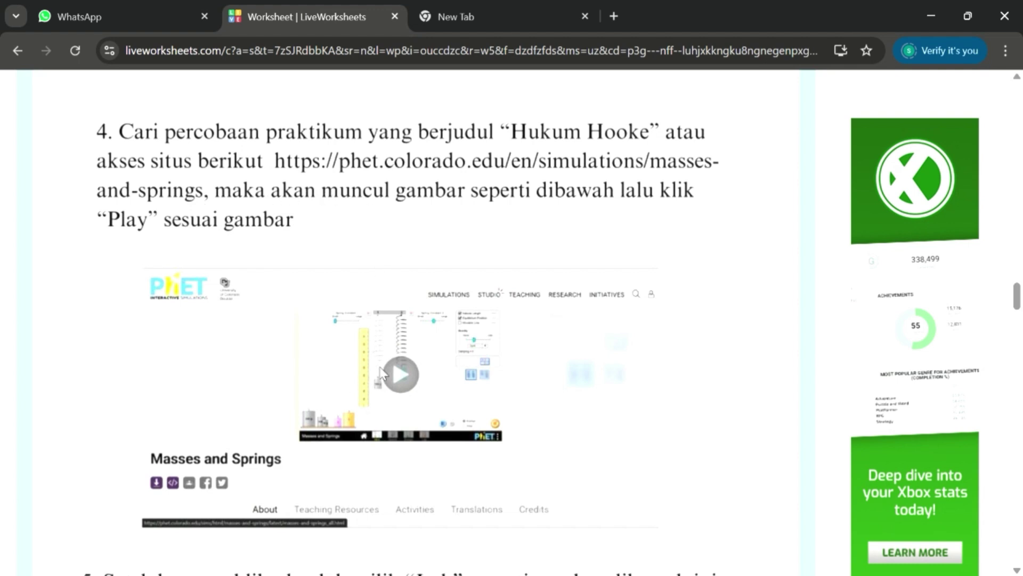
scroll(359, 361, "down", 1)
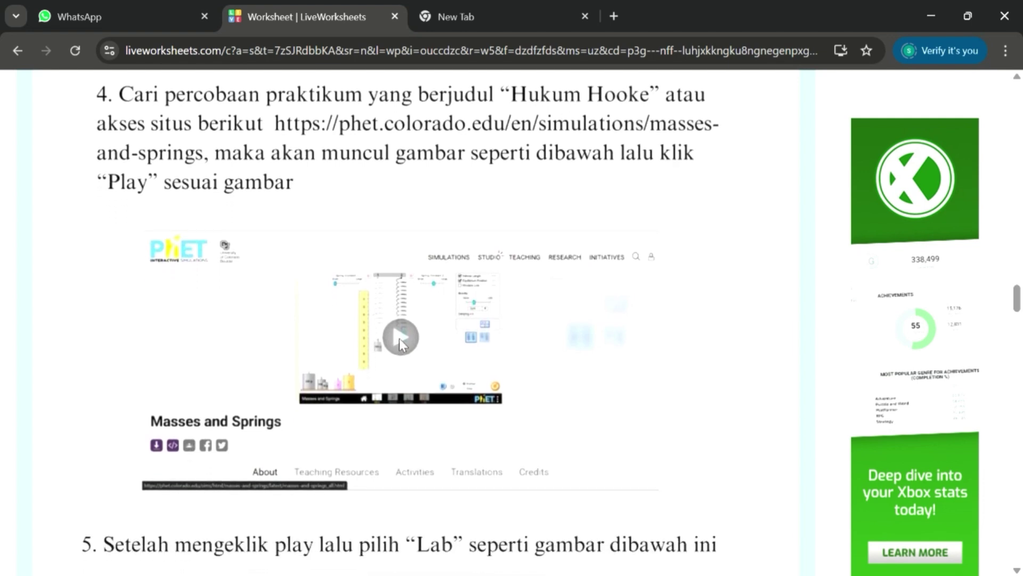
scroll(401, 331, "down", 2)
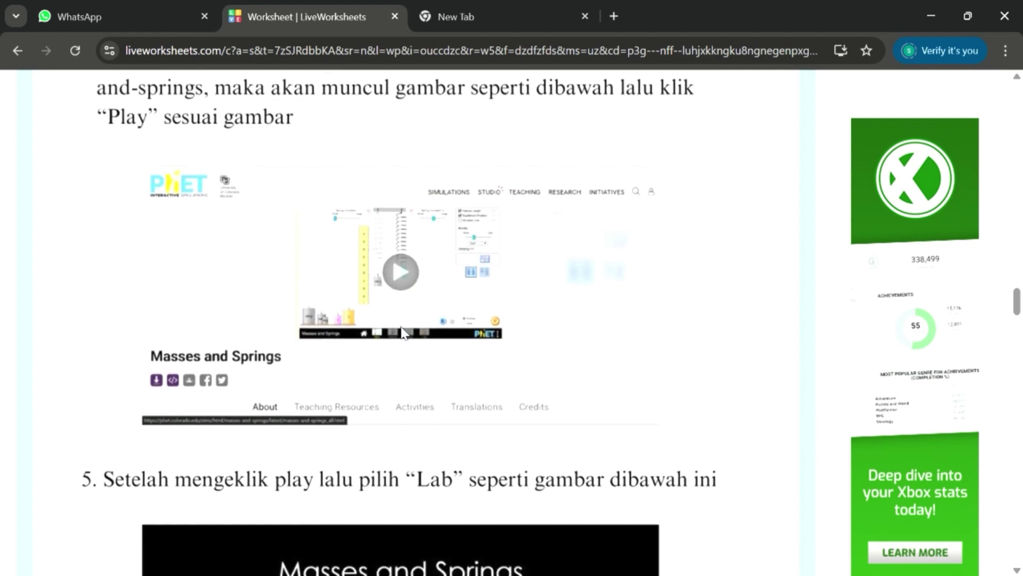
scroll(402, 333, "down", 5)
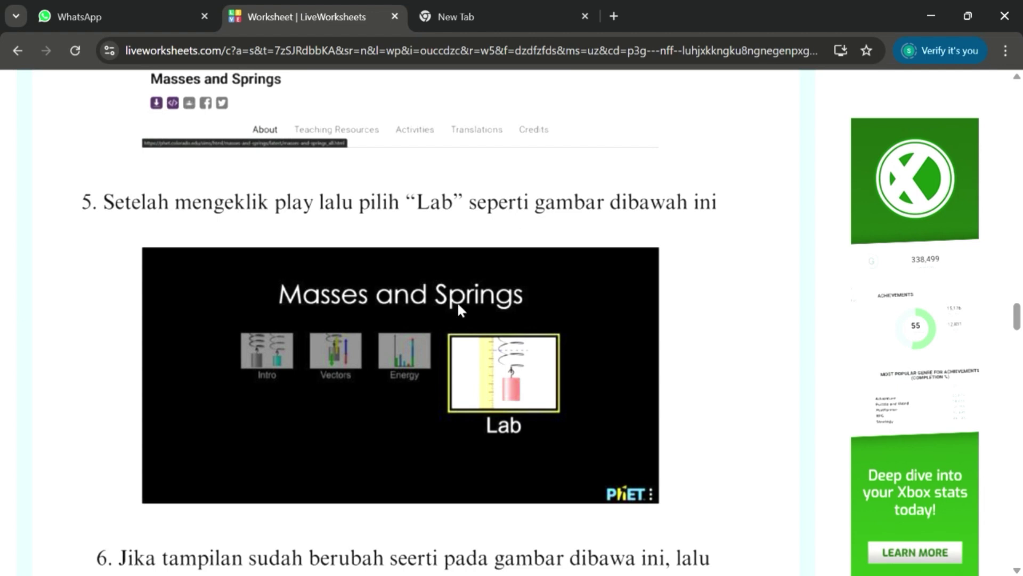
scroll(504, 367, "down", 1)
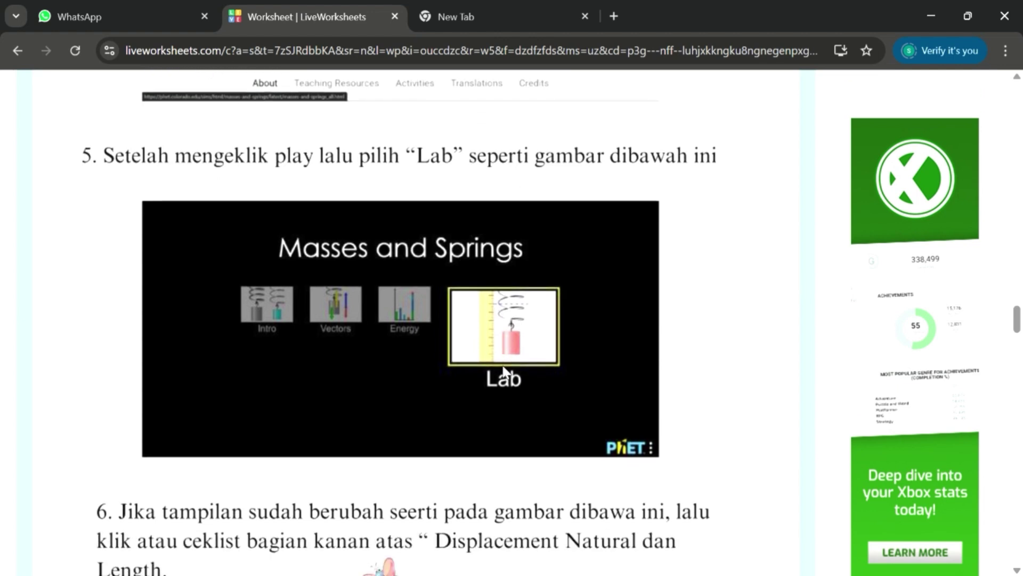
Review steps 6 to 8 on the Displacement and Natural Length option, the ruler placement and the 50 gram mass setting.
scroll(503, 368, "down", 4)
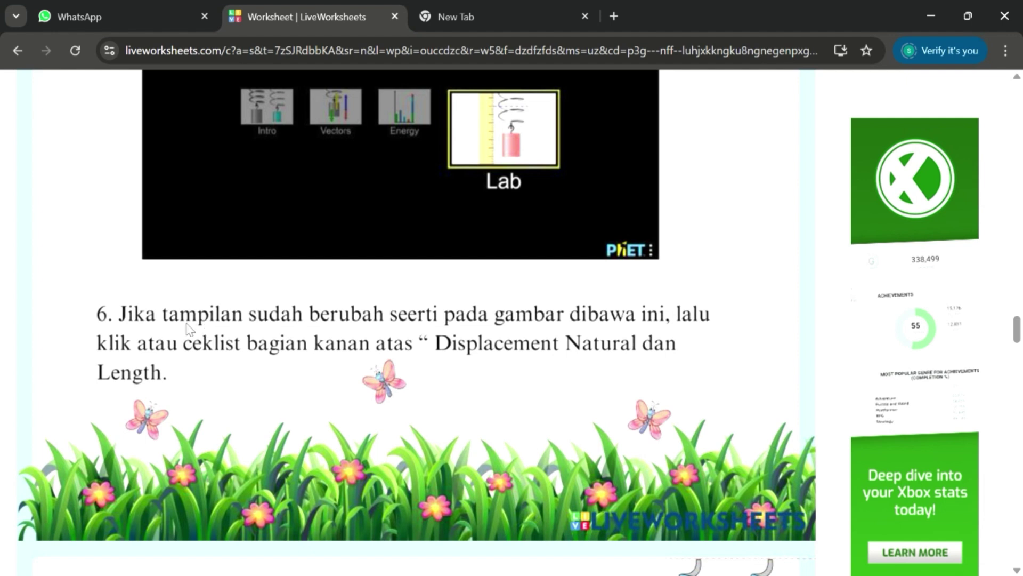
scroll(187, 328, "down", 8)
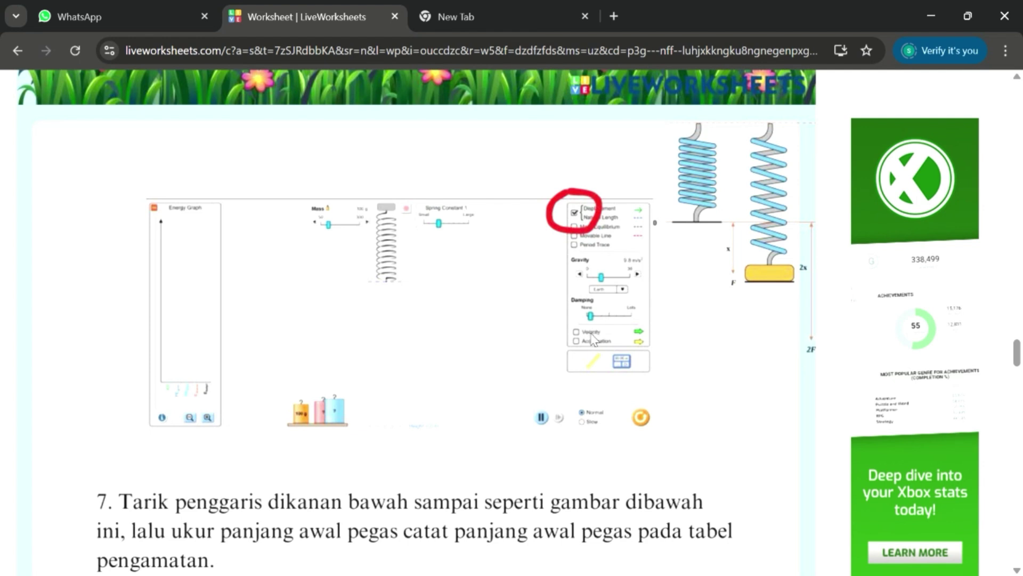
scroll(586, 341, "down", 4)
scroll(585, 343, "down", 2)
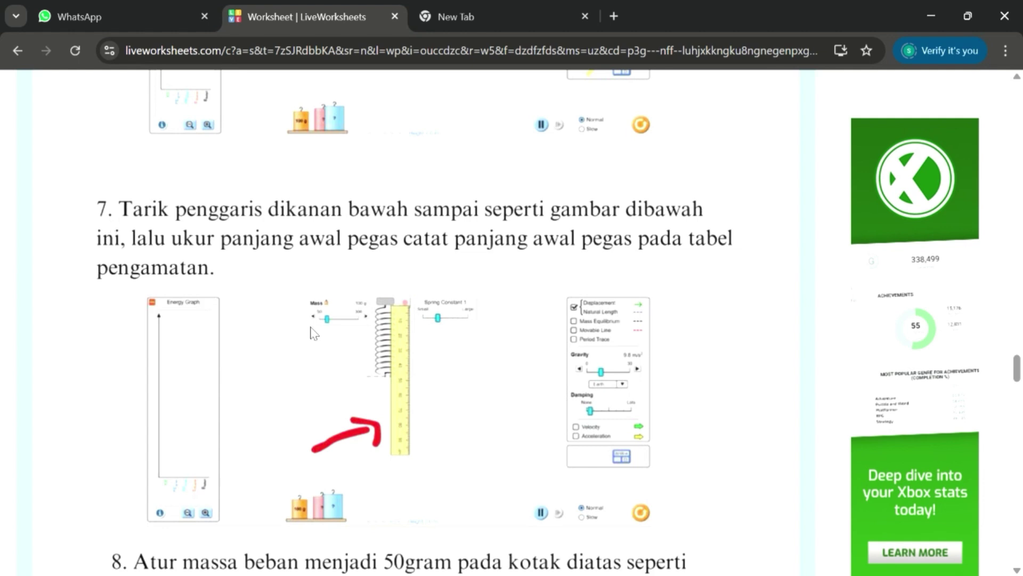
scroll(401, 362, "down", 6)
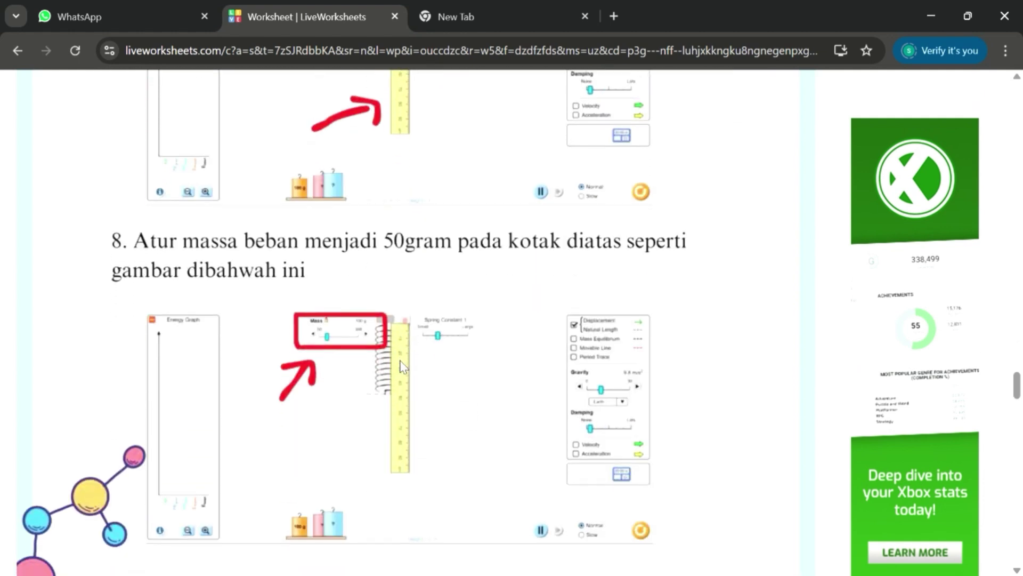
scroll(403, 367, "down", 2)
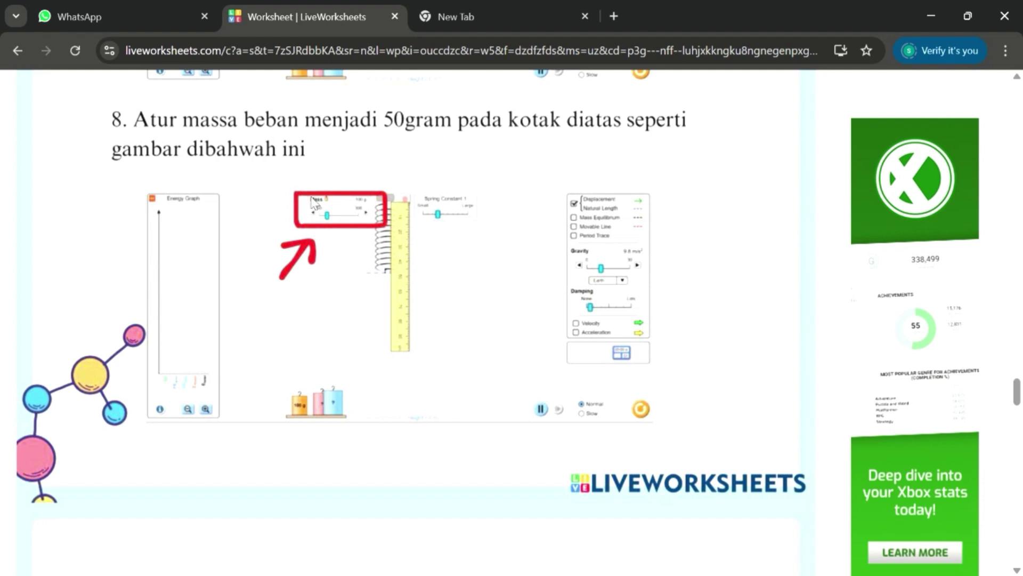
Read steps 9 to 11 on measuring the final spring length, calculating the extension and repeating with other masses.
scroll(334, 223, "down", 5)
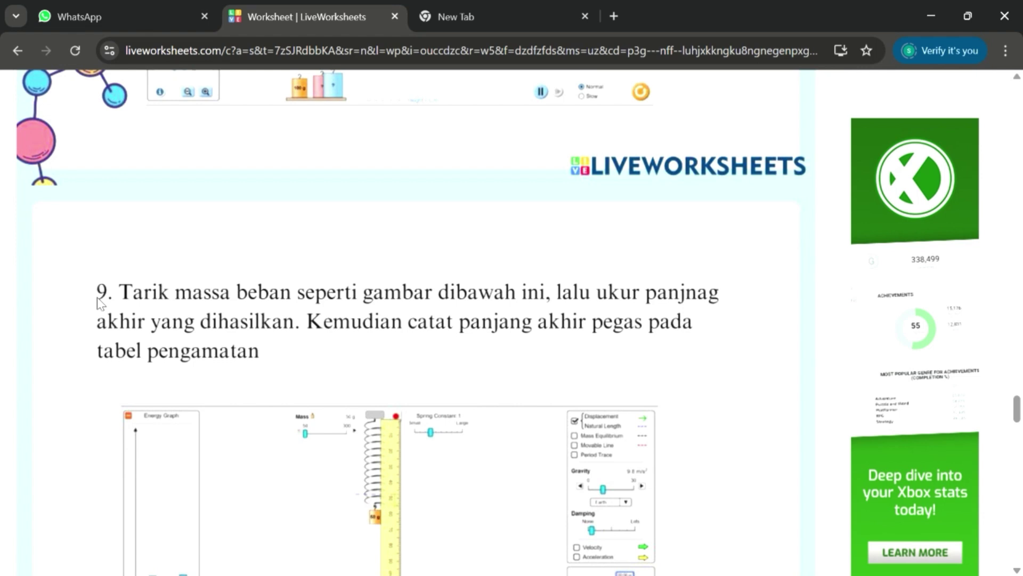
scroll(100, 303, "down", 2)
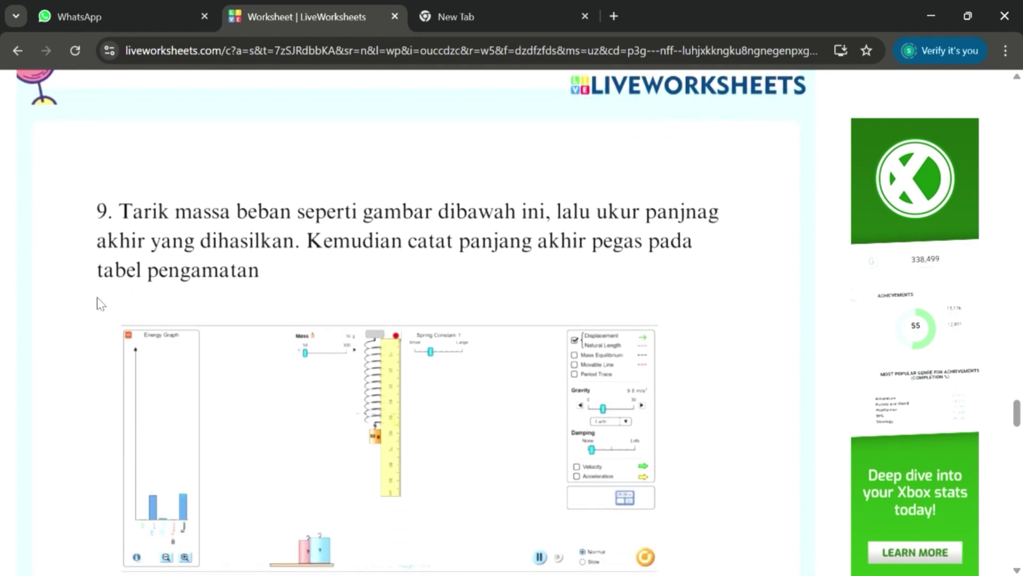
scroll(99, 302, "down", 1)
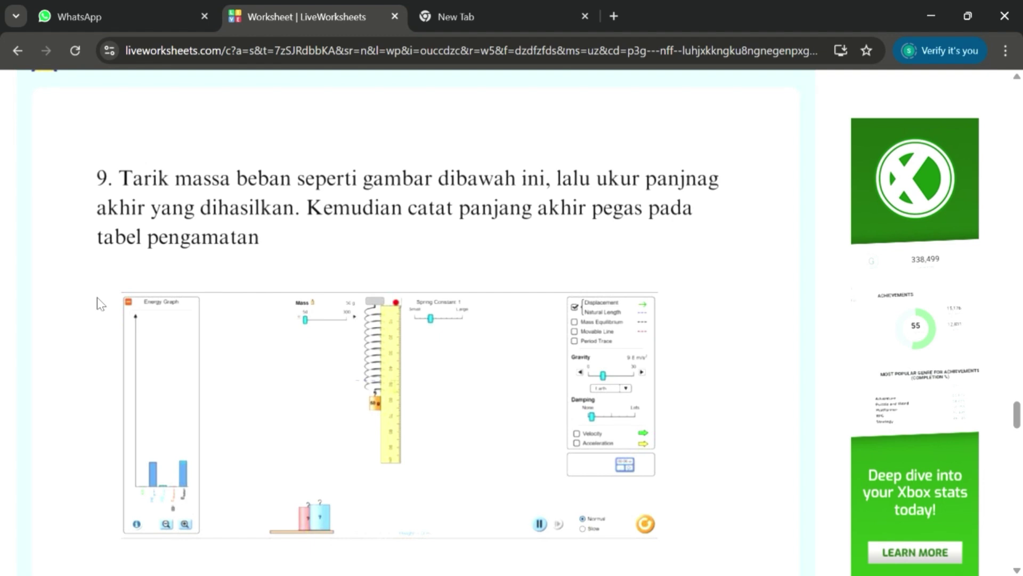
scroll(101, 303, "down", 1)
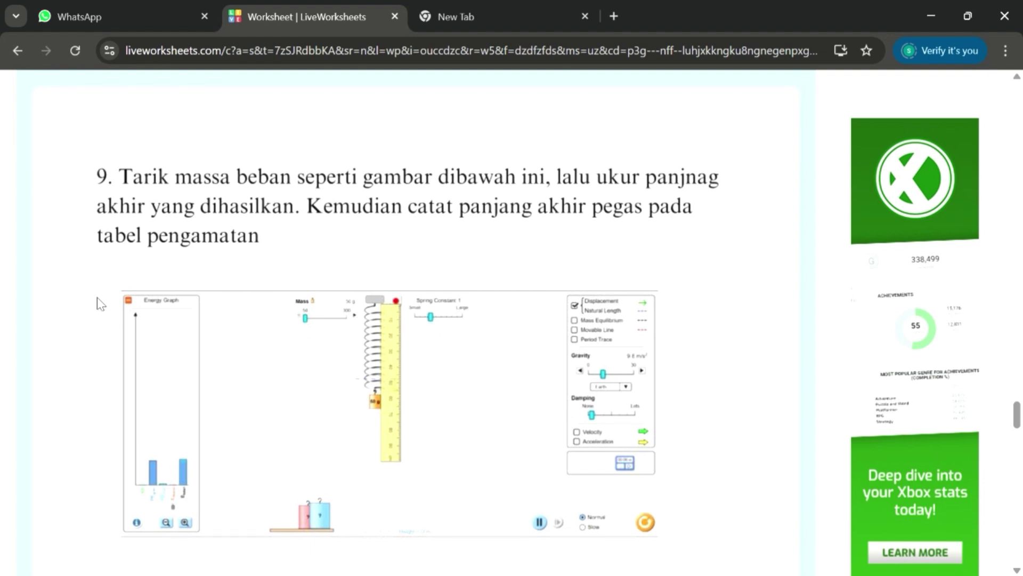
scroll(99, 301, "down", 2)
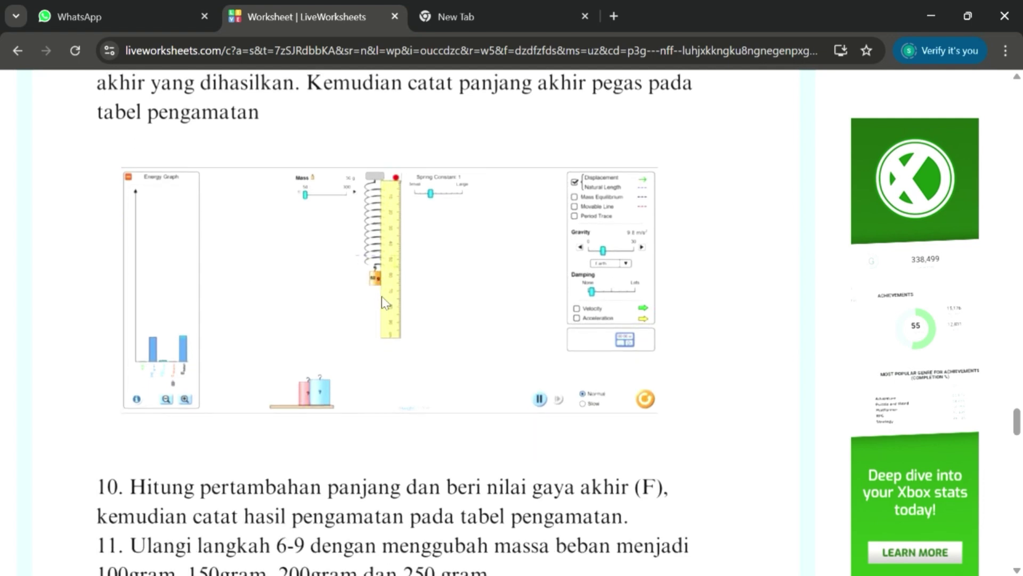
scroll(382, 291, "down", 2)
scroll(382, 291, "down", 3)
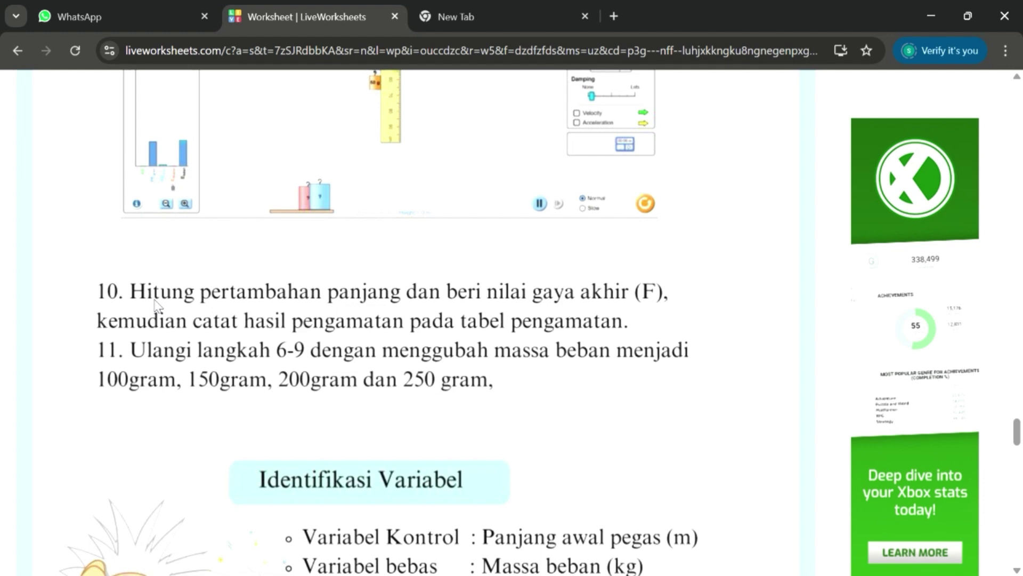
Examine the Identifikasi Variabel list and the observation table's columns for mass, lengths, gravity, force and spring extension.
scroll(287, 380, "down", 3)
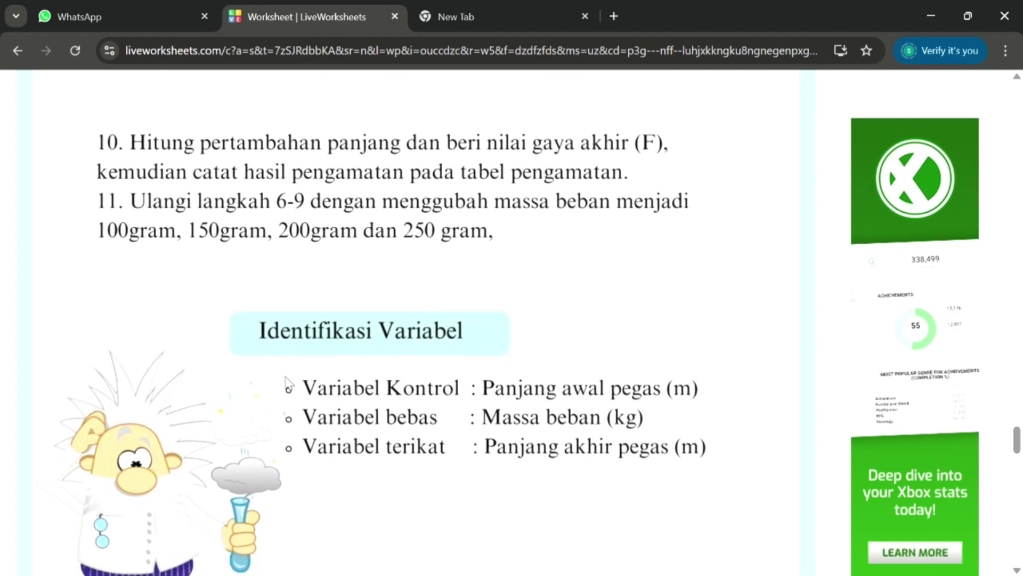
scroll(287, 380, "down", 1)
scroll(287, 381, "down", 1)
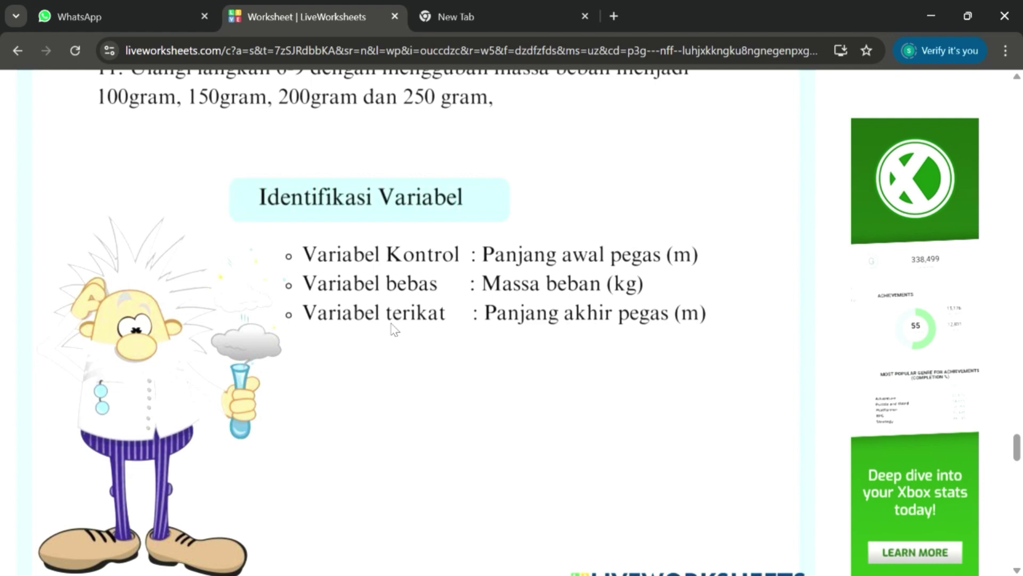
scroll(451, 343, "down", 6)
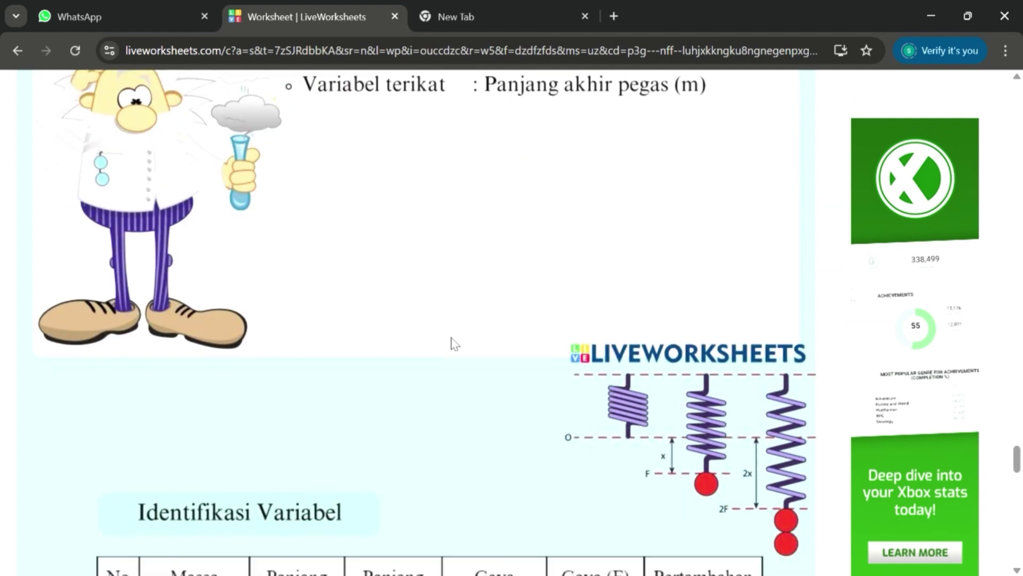
scroll(454, 343, "down", 6)
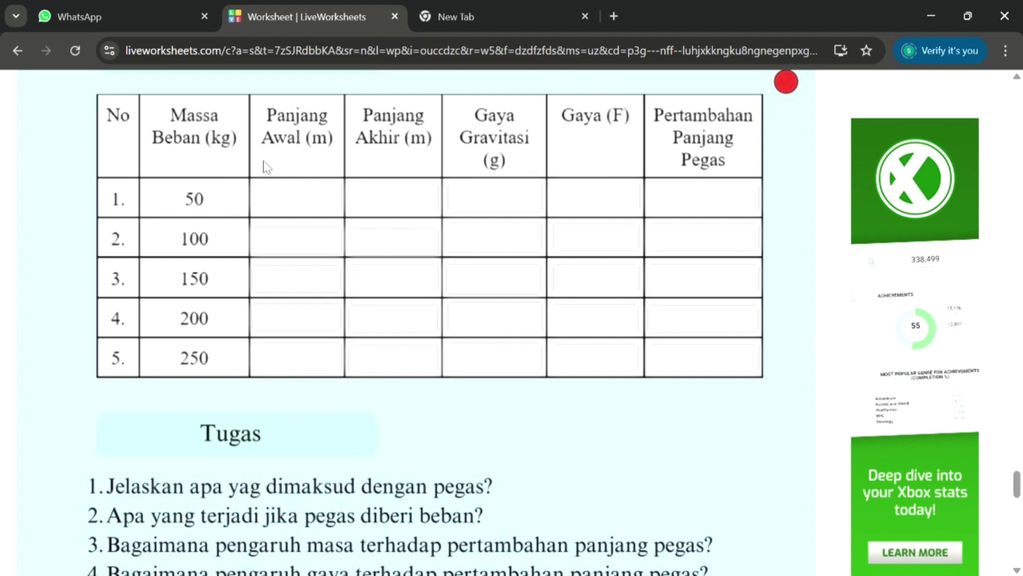
Review the Tugas questions and the Kesimpulan section, and return to the start of the Langkah kerja procedure.
scroll(293, 343, "down", 2)
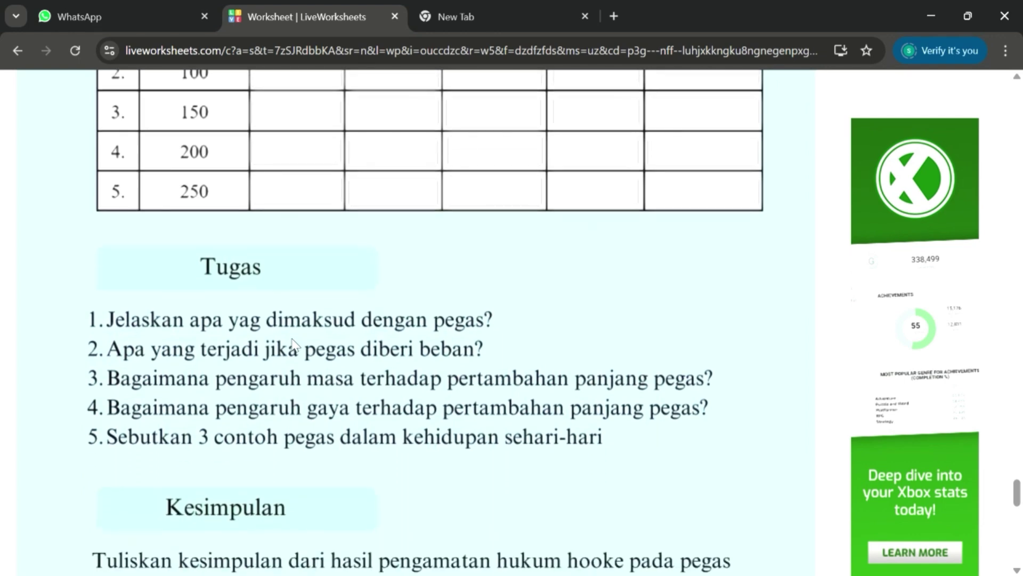
scroll(293, 342, "down", 6)
scroll(296, 346, "down", 1)
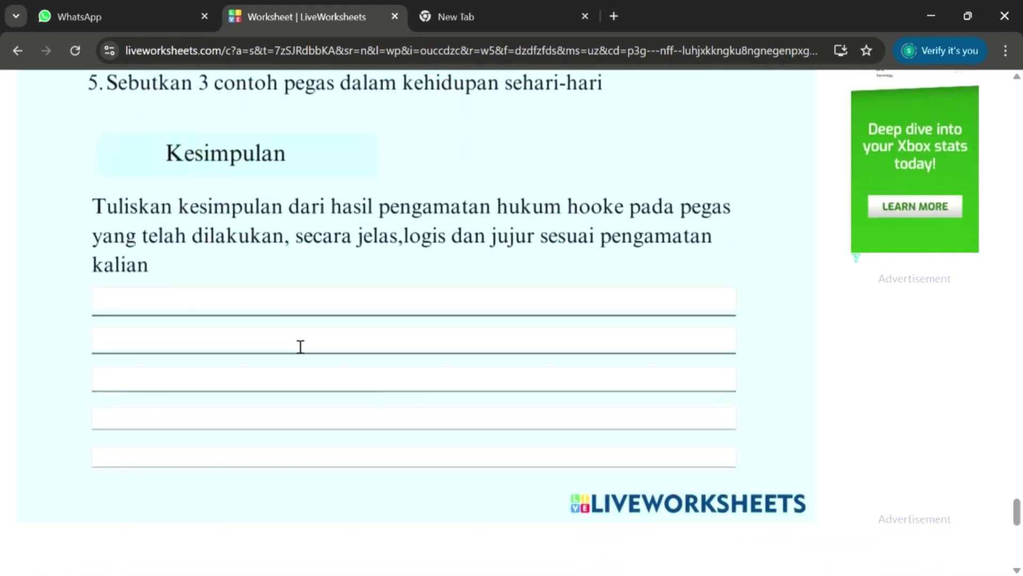
scroll(296, 346, "up", 4)
scroll(295, 345, "up", 15)
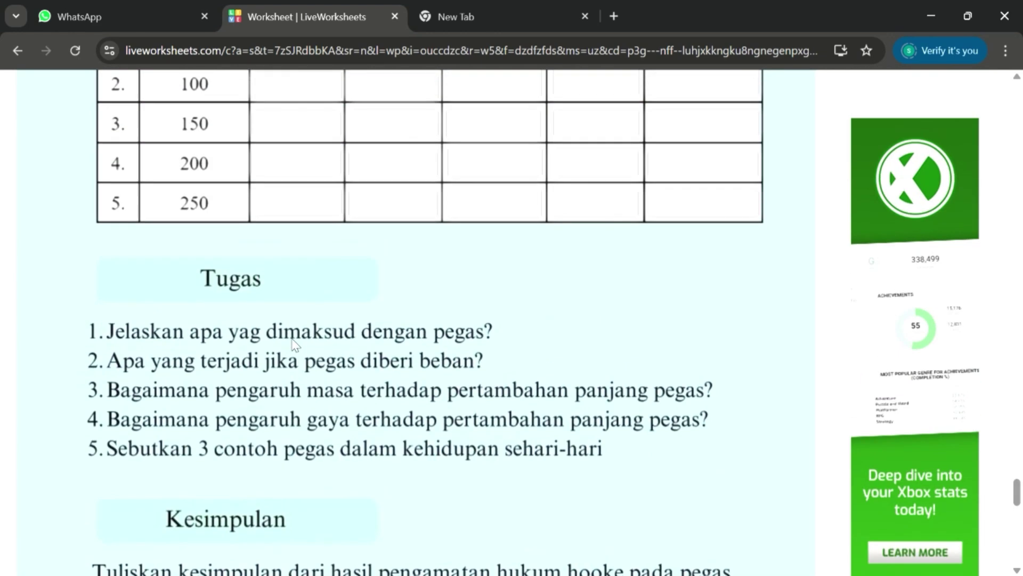
scroll(295, 346, "up", 20)
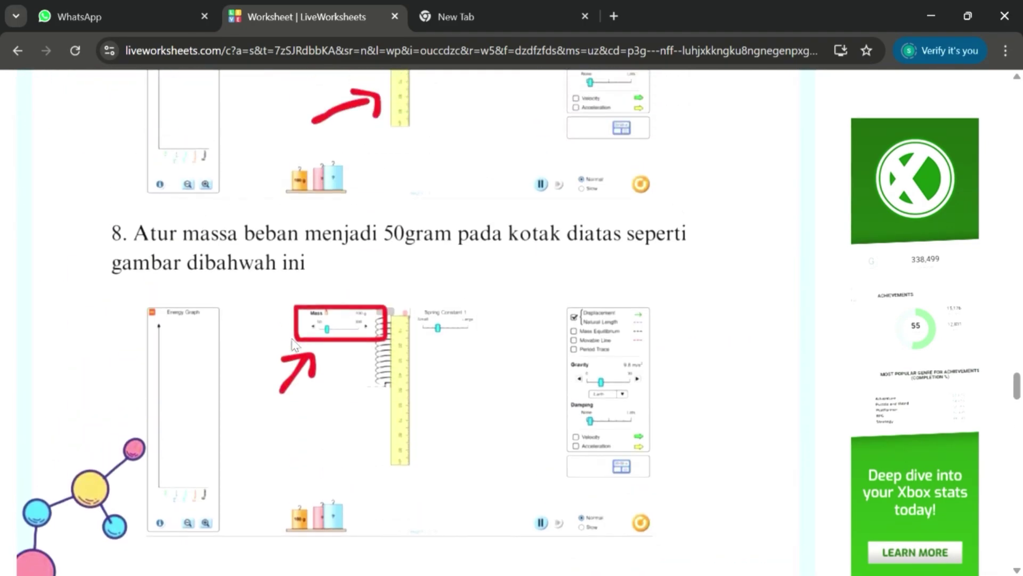
scroll(295, 346, "up", 10)
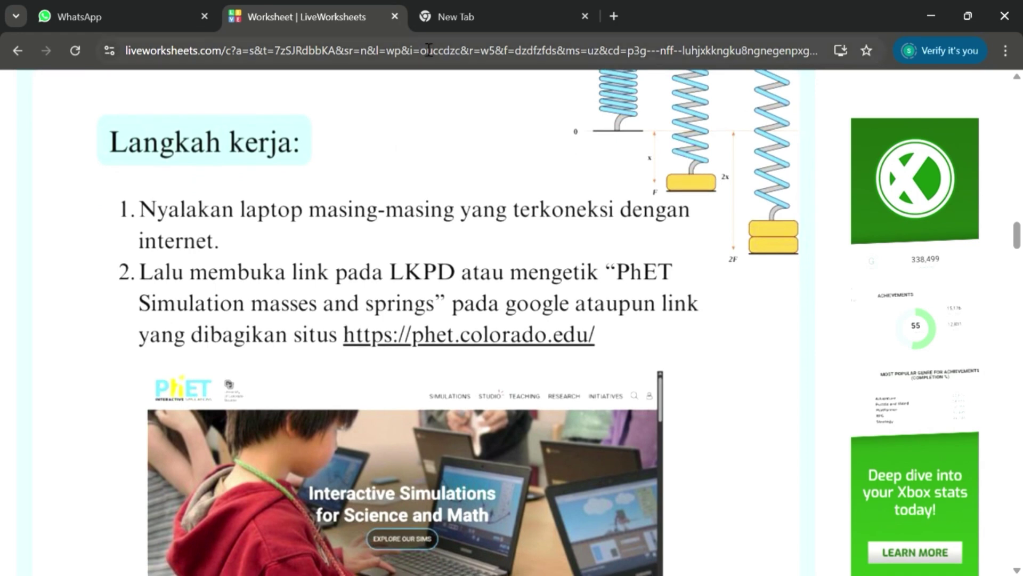
Search Google for "phet simulation" in the empty browser tab and open the PhET homepage at phet.colorado.edu.
left_click(420, 27)
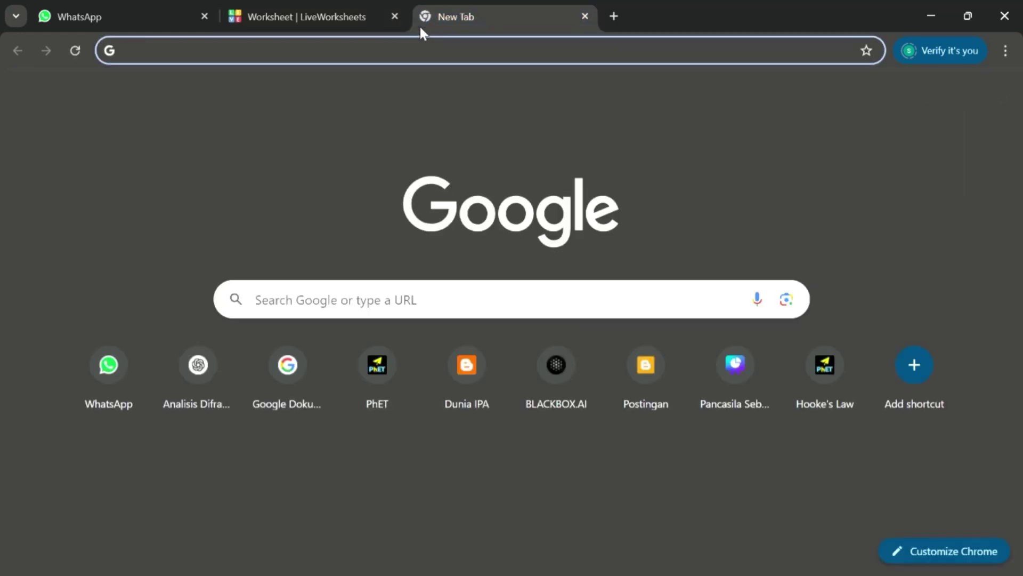
left_click(380, 56)
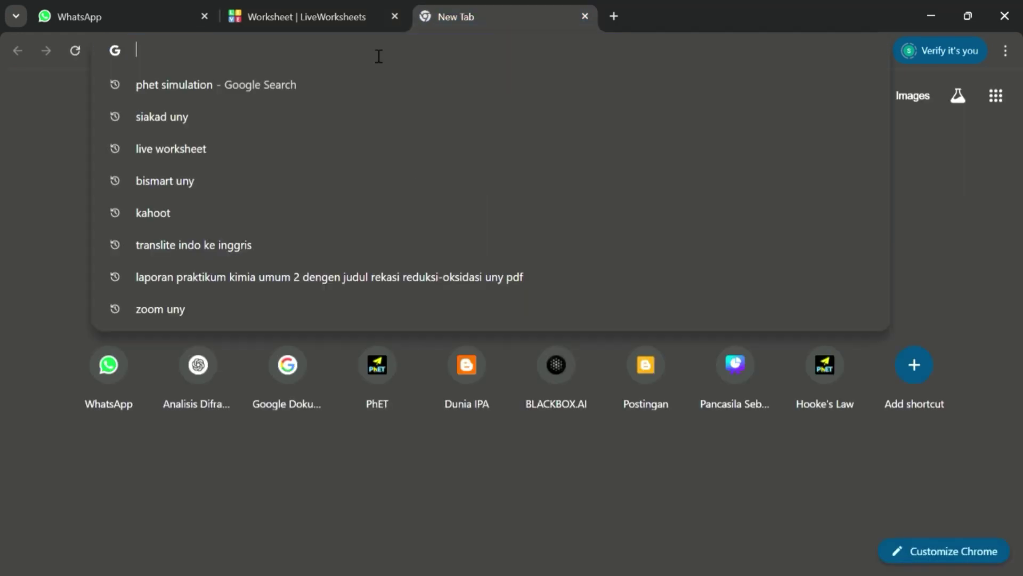
left_click(355, 81)
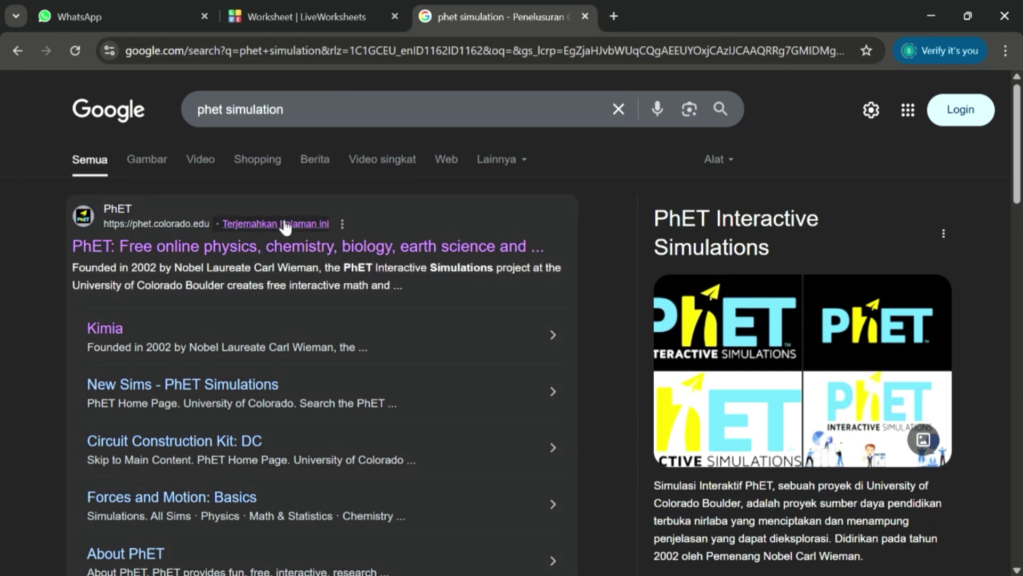
left_click(272, 248)
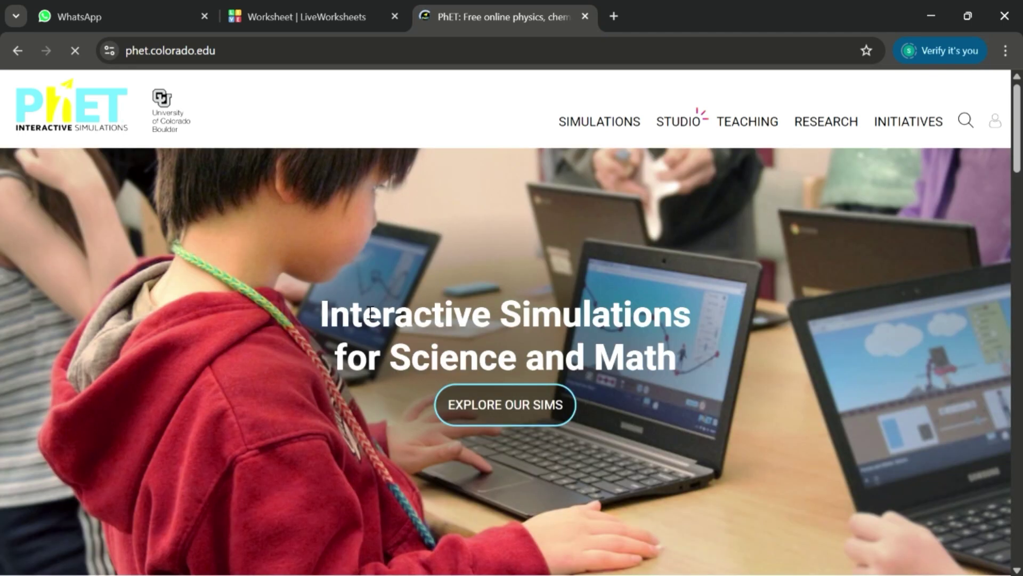
Open the Physics category of simulations from the PhET homepage.
scroll(371, 314, "down", 5)
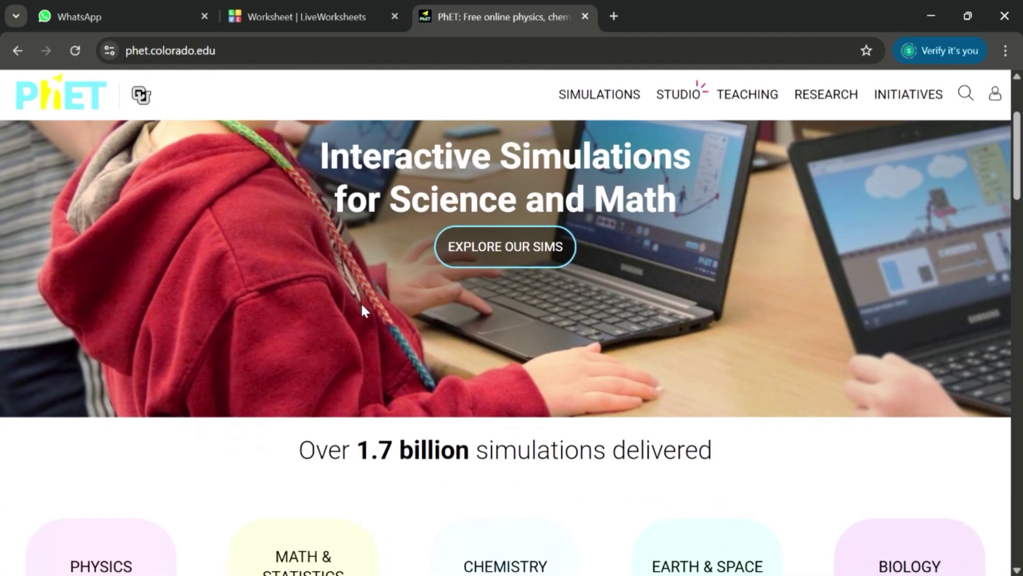
scroll(371, 312, "up", 4)
scroll(370, 313, "down", 6)
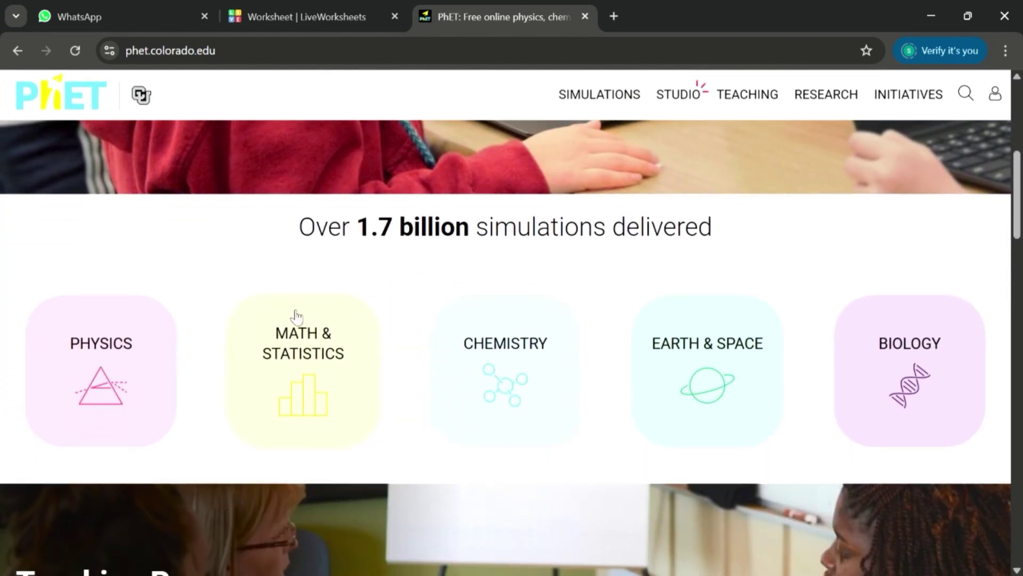
left_click(108, 368)
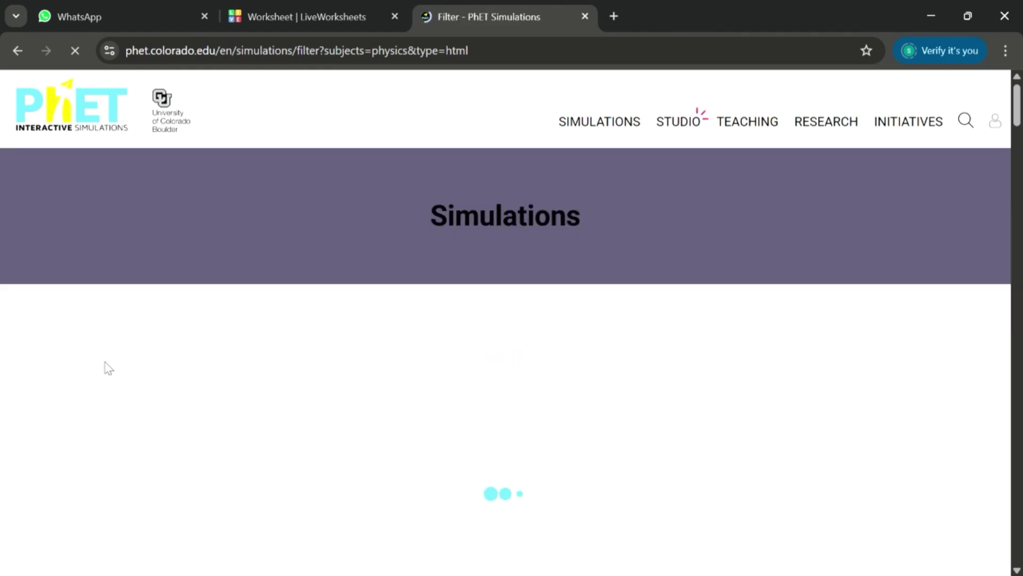
Find the Masses and Springs simulation among the physics results and open its page.
scroll(343, 410, "down", 3)
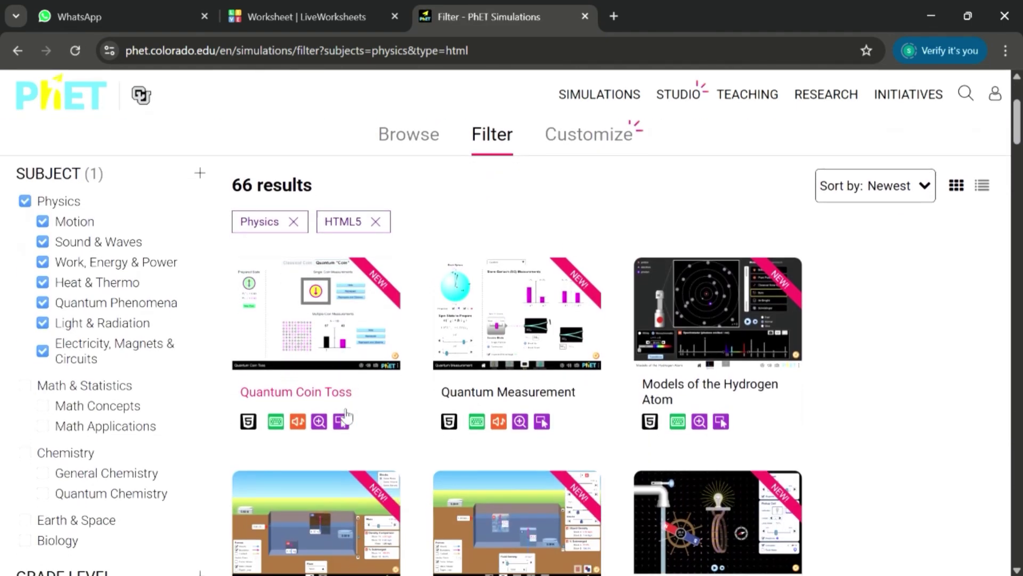
scroll(346, 415, "down", 12)
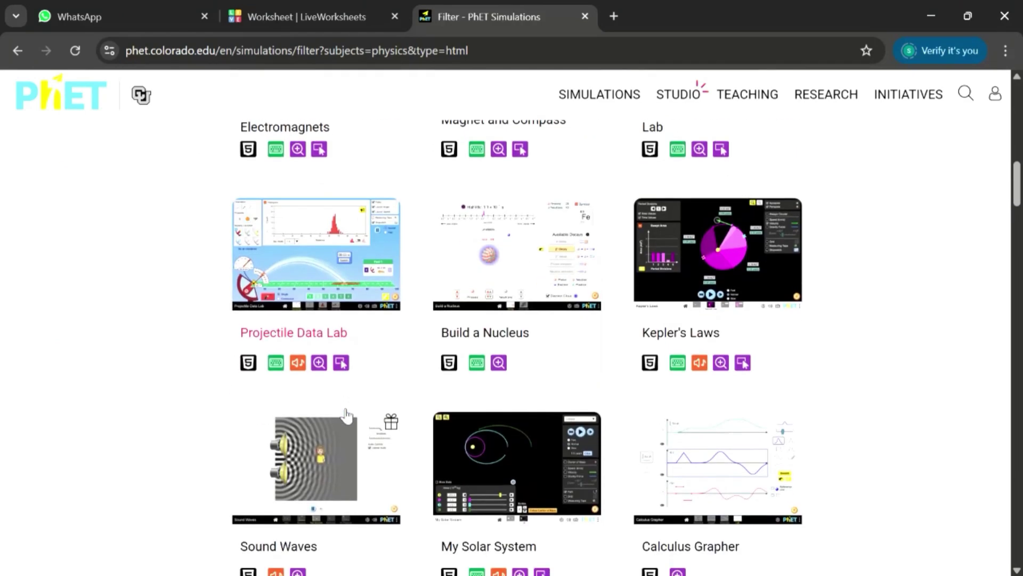
scroll(345, 415, "down", 14)
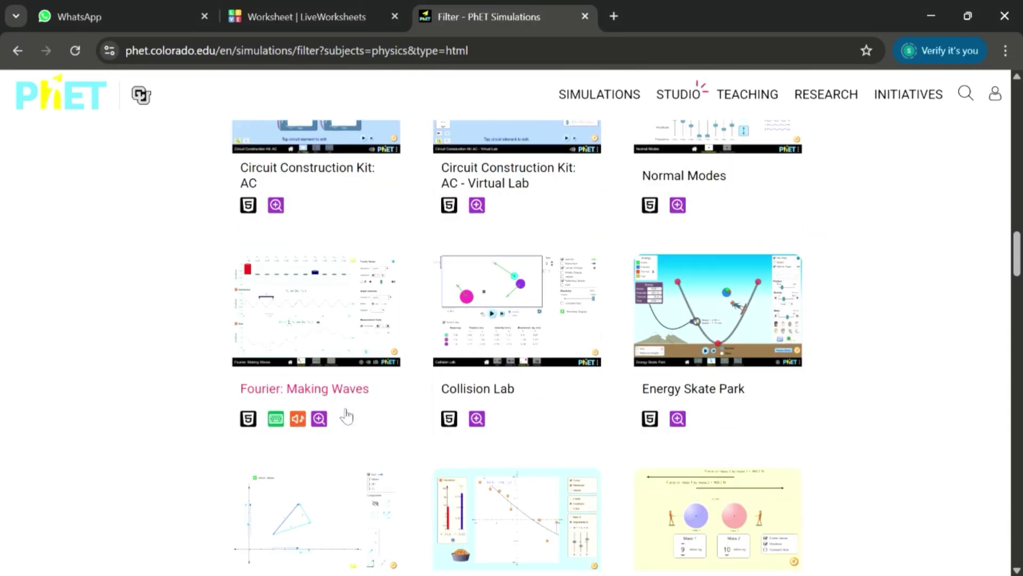
scroll(347, 415, "down", 13)
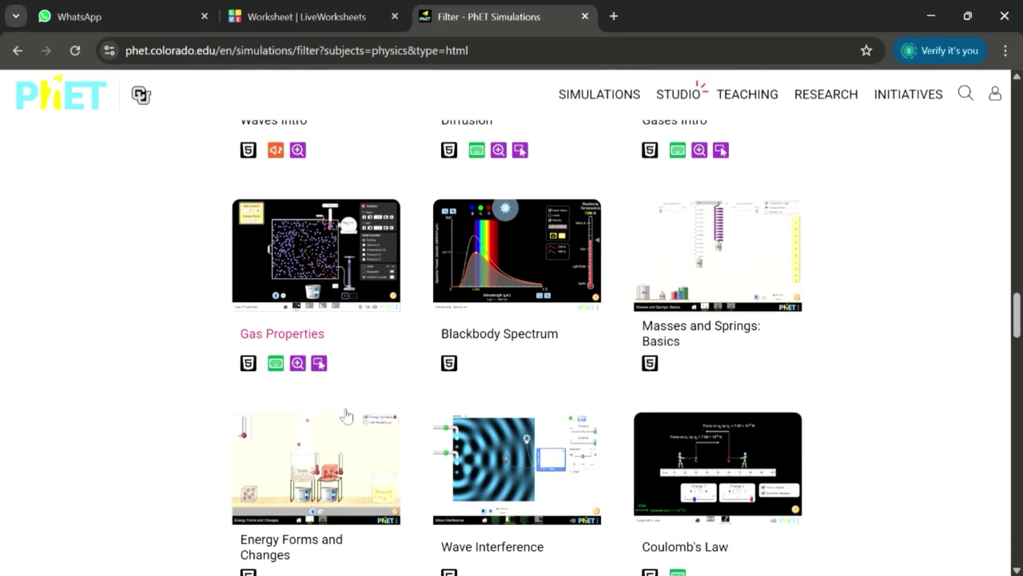
scroll(345, 416, "down", 7)
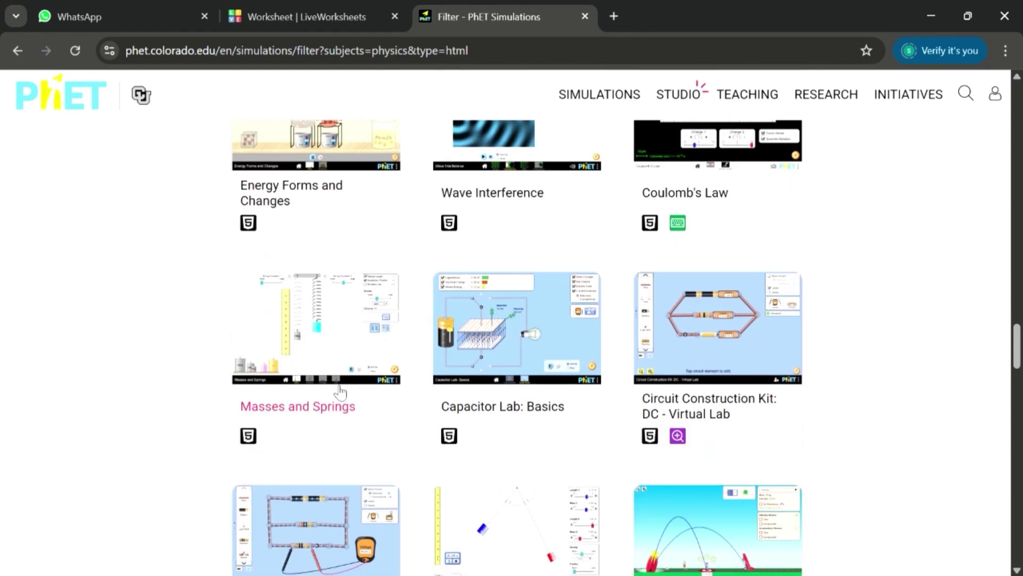
left_click(308, 369)
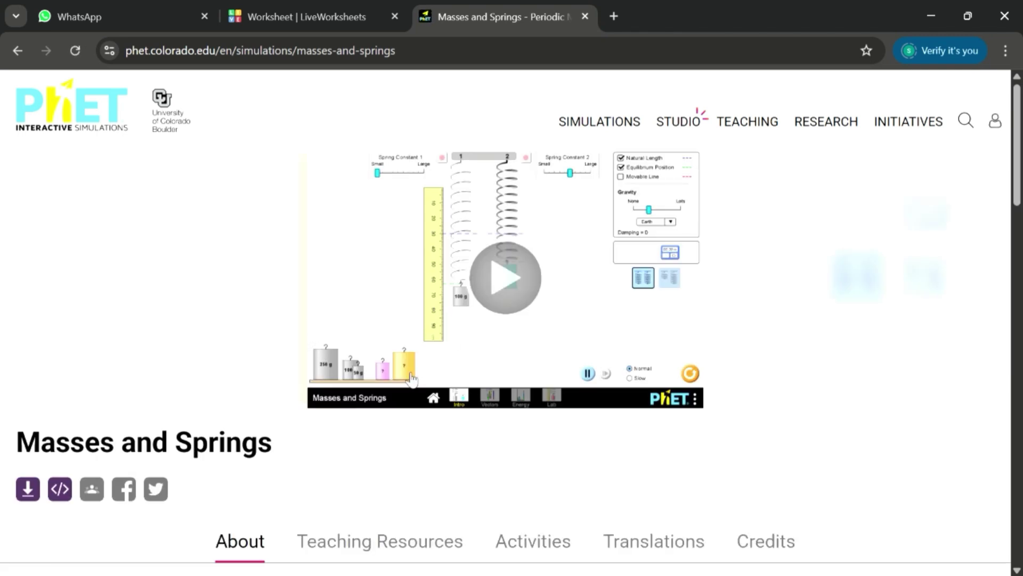
Launch the Masses and Springs simulation and open its Lab screen.
left_click(505, 276)
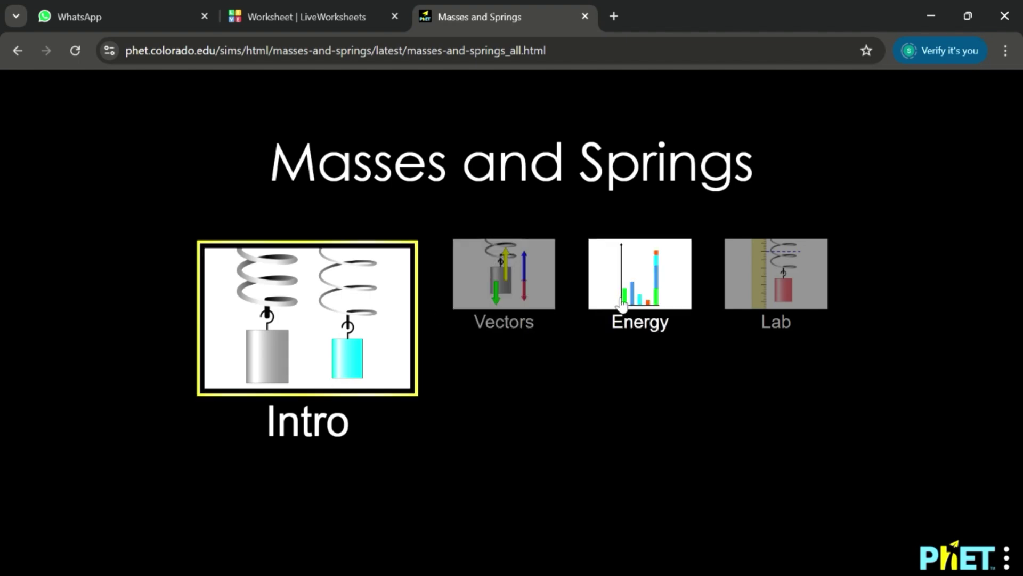
left_click(766, 271)
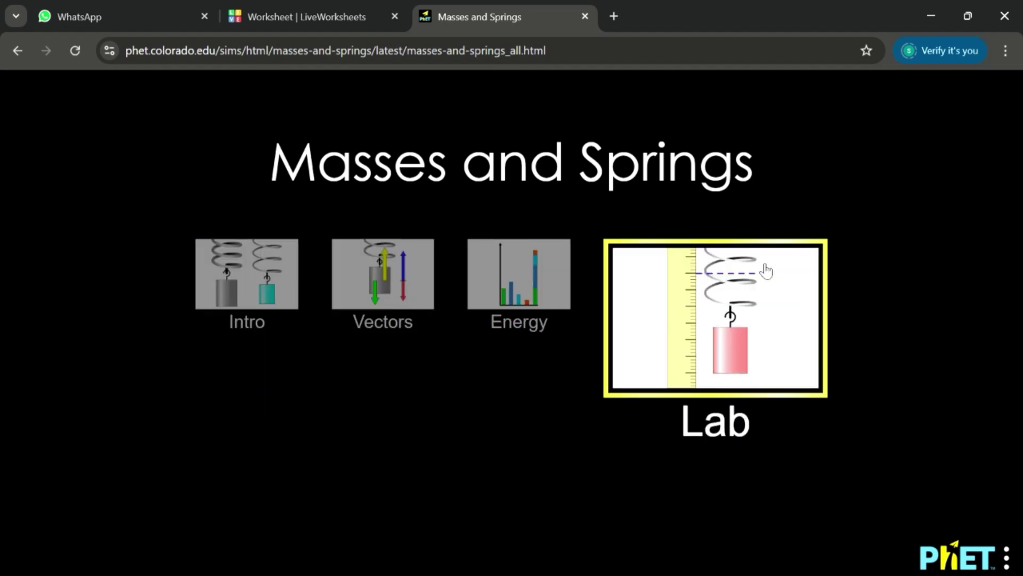
left_click(730, 309)
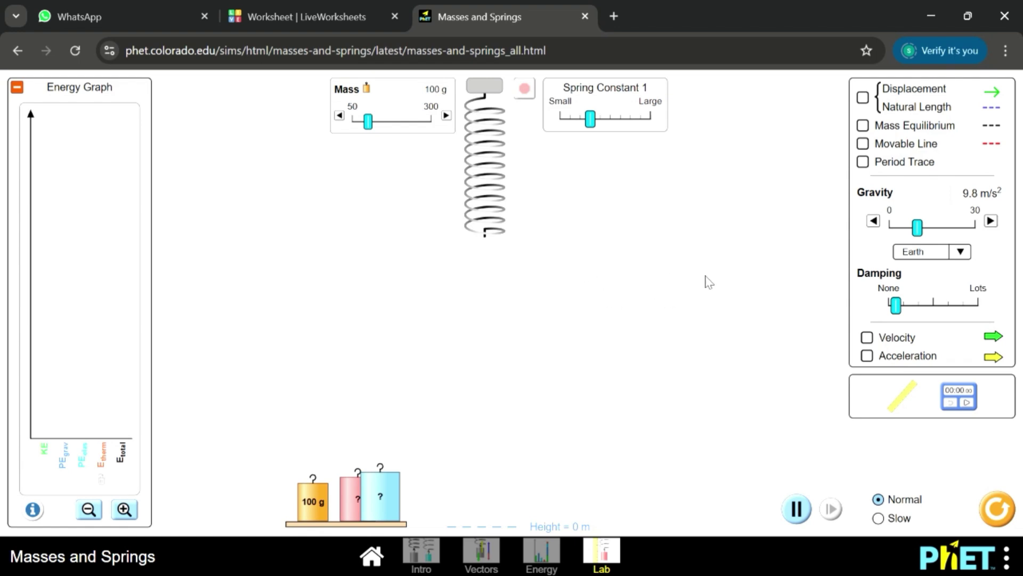
Enable the Displacement and Natural Length, Velocity, and Acceleration displays for the spring.
left_click(867, 108)
left_click(875, 339)
left_click(870, 362)
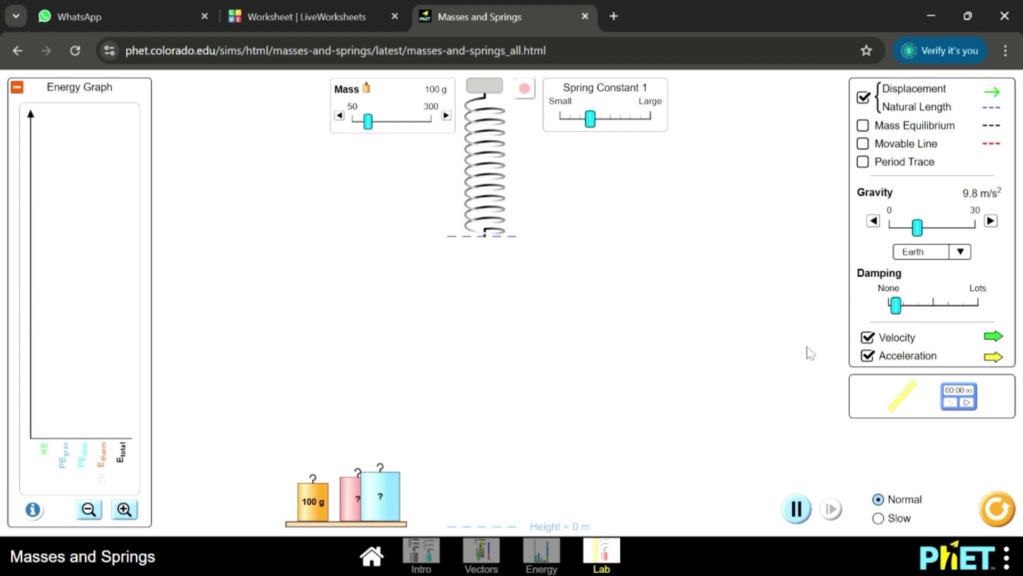
Place the ruler vertically alongside the spring, starting at its upper end, and set the adjustable mass to 50 g.
left_click_drag(906, 392, 526, 220)
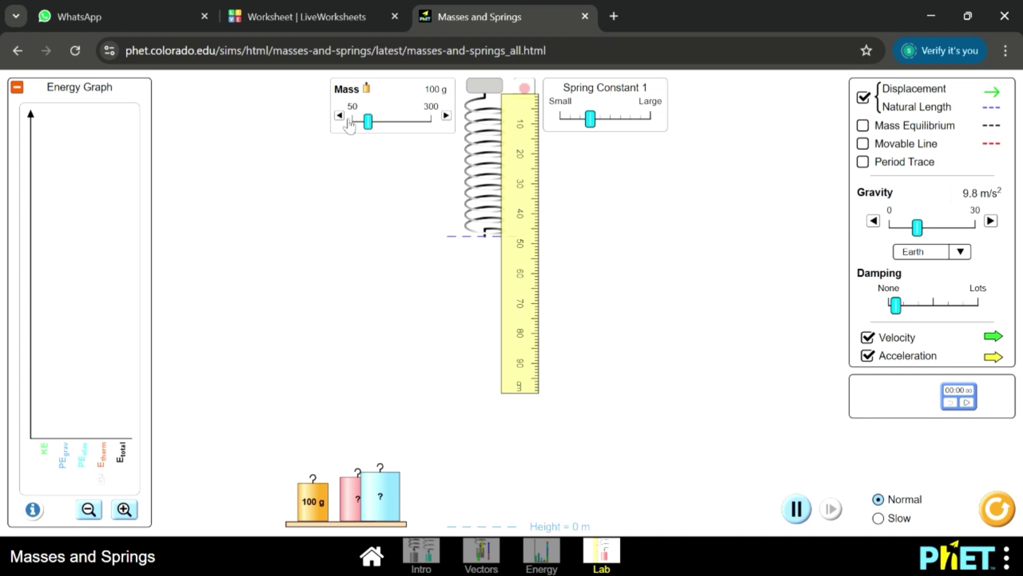
left_click_drag(369, 124, 347, 130)
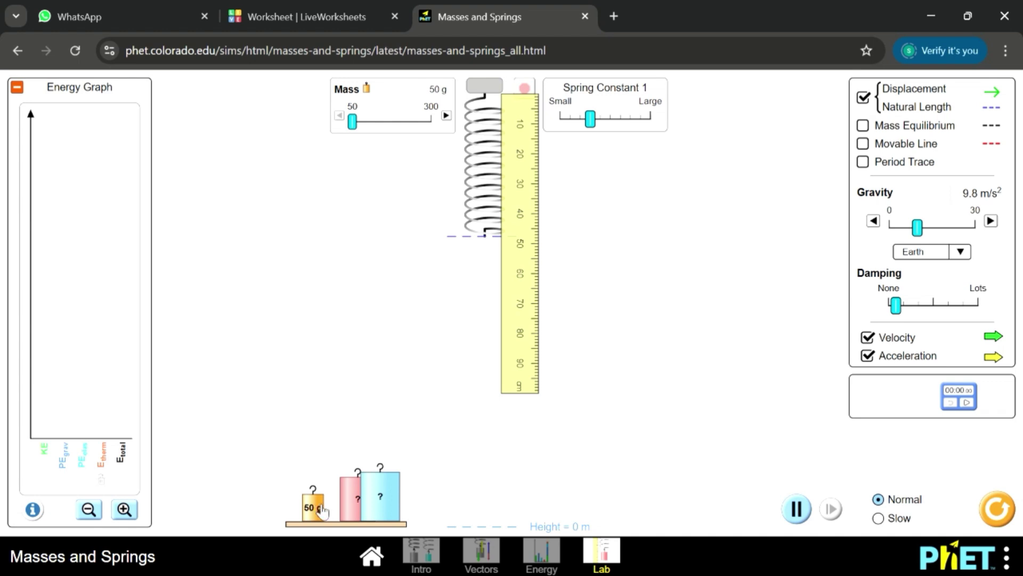
Hang the 50 g mass on the spring to gauge its stretched length against the ruler, and return it to the shelf.
left_click_drag(322, 510, 484, 283)
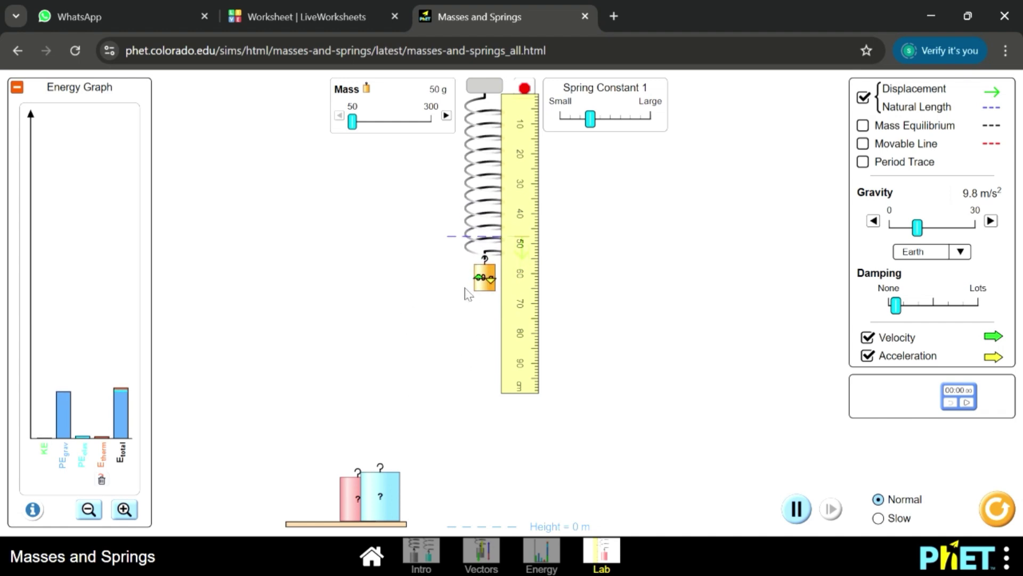
left_click_drag(484, 277, 486, 287)
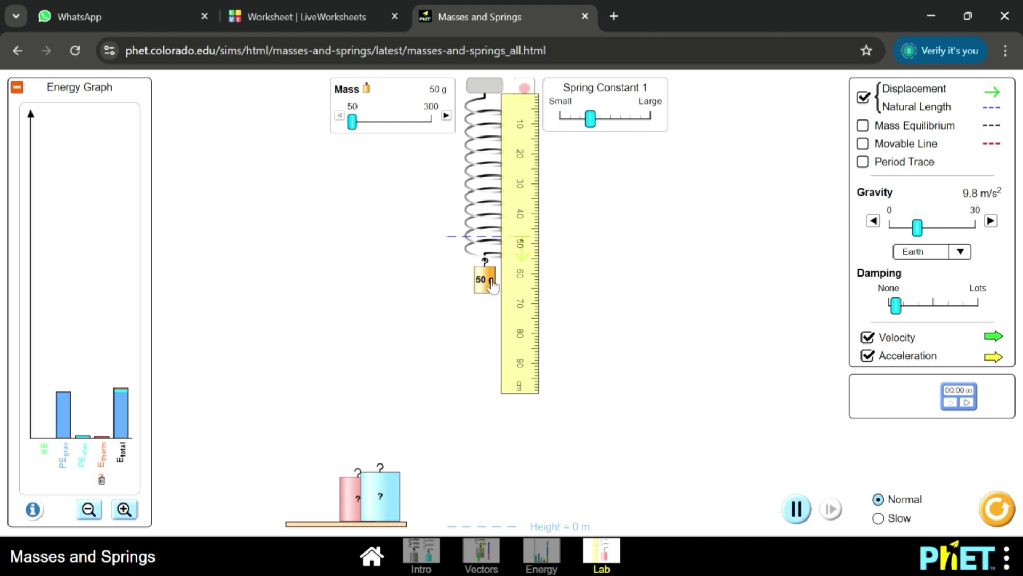
left_click_drag(491, 286, 314, 539)
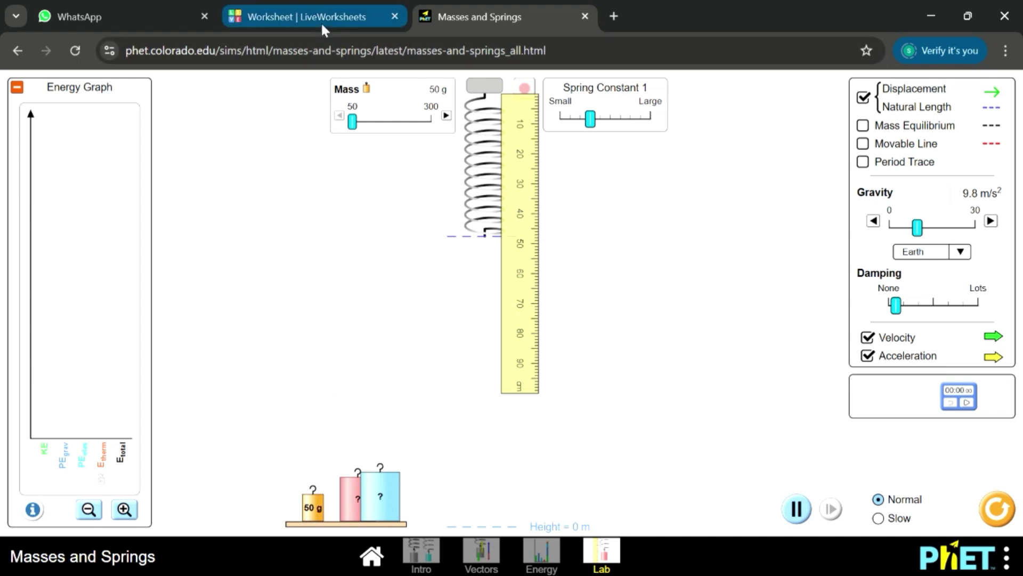
Switch back to the worksheet and review the observation table and the related procedure steps 7 to 11.
left_click(337, 14)
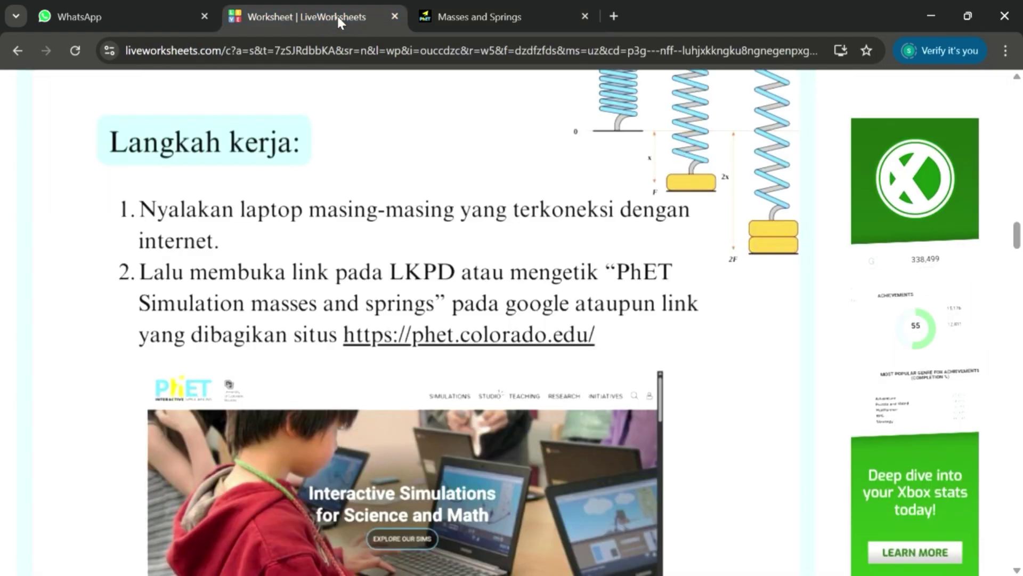
scroll(350, 279, "down", 20)
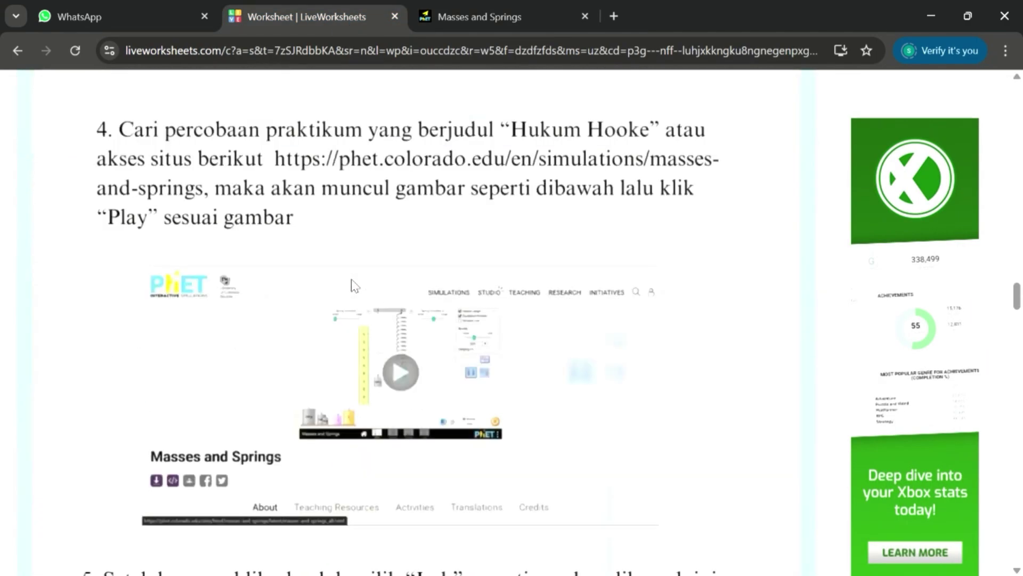
scroll(351, 286, "down", 20)
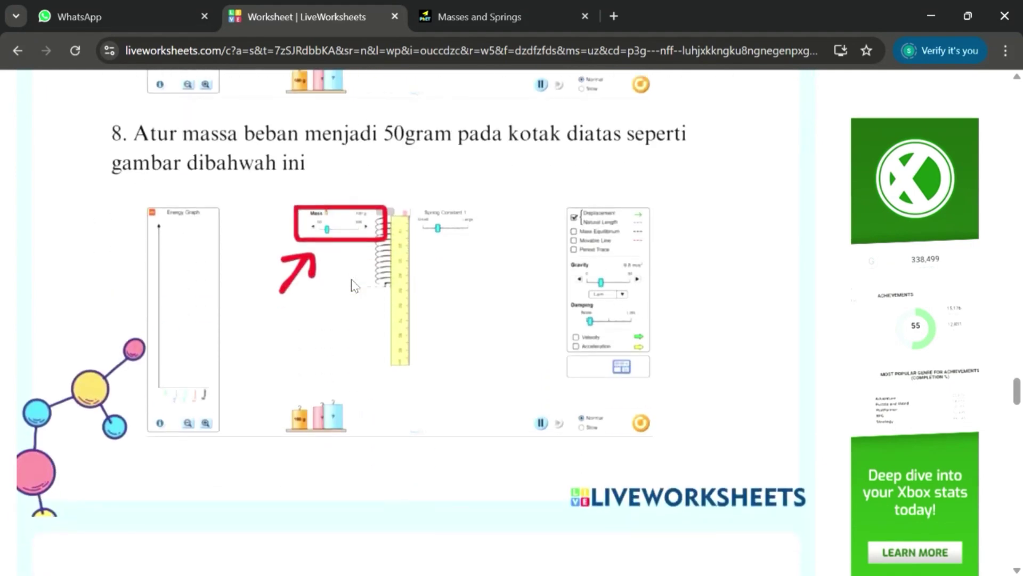
scroll(351, 286, "down", 20)
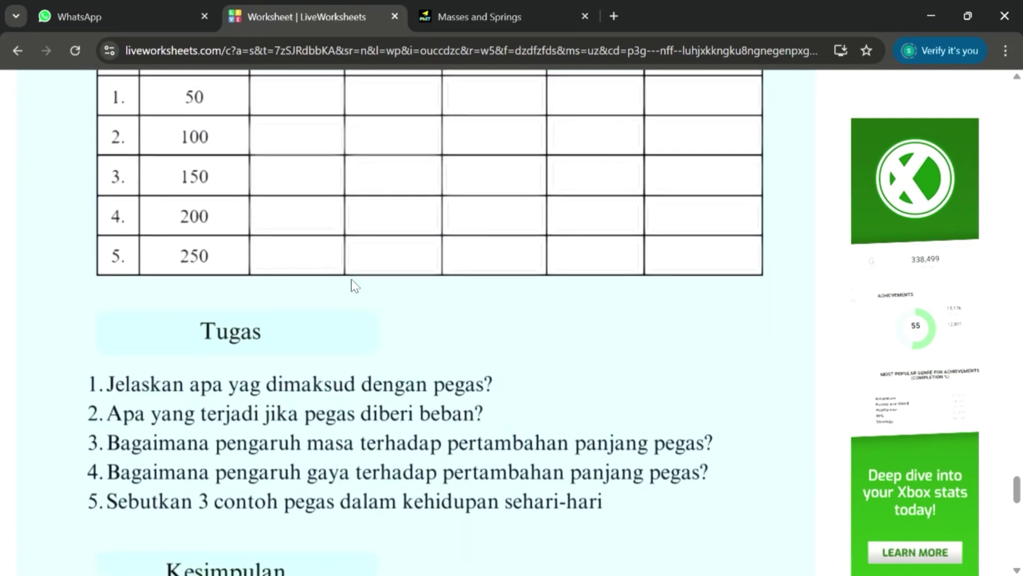
scroll(355, 283, "up", 2)
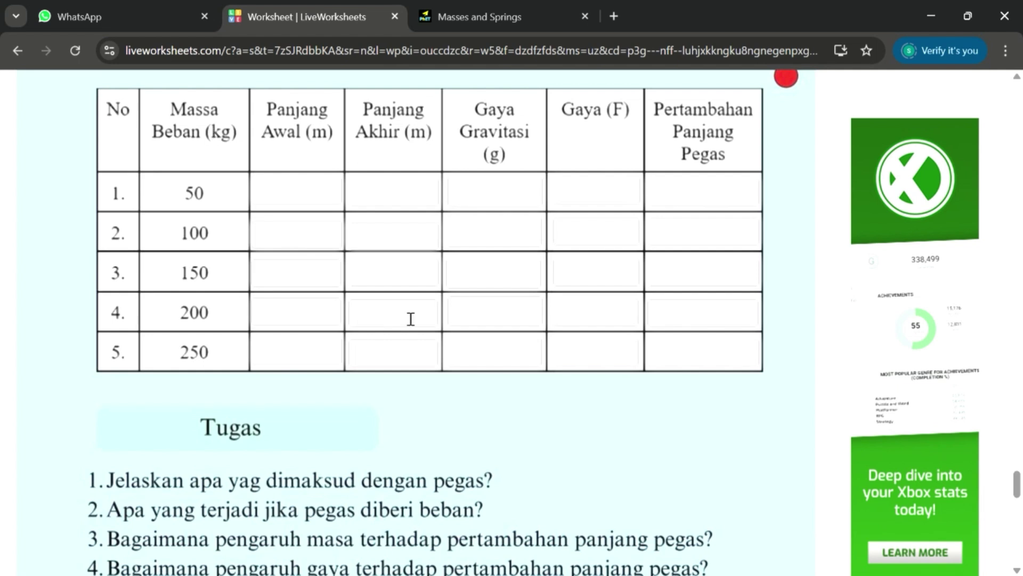
scroll(750, 430, "up", 1)
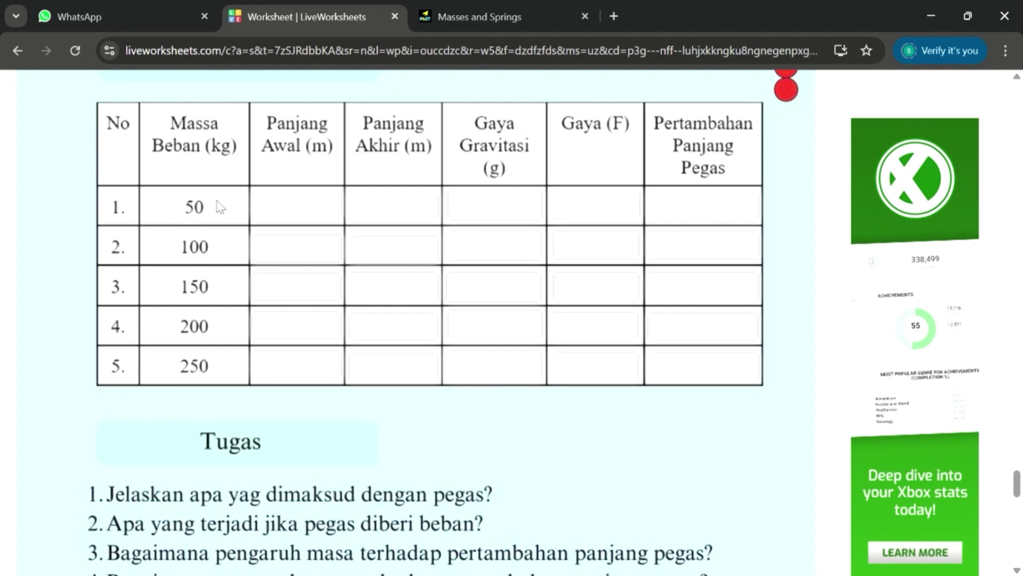
scroll(220, 206, "up", 15)
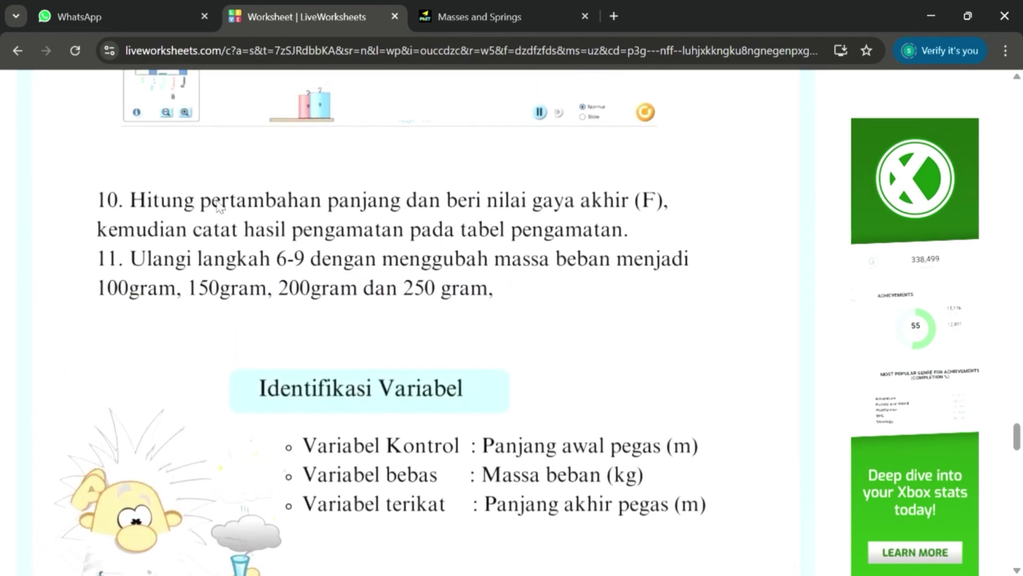
scroll(221, 207, "up", 15)
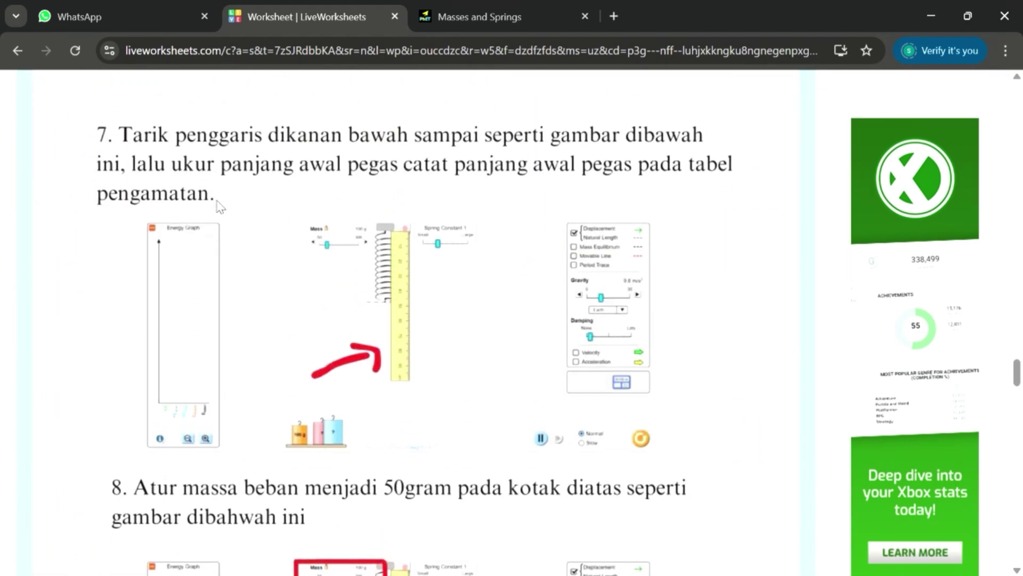
Review the worksheet from procedure step 7 through the variable identification section to the empty observation table.
scroll(220, 207, "down", 4)
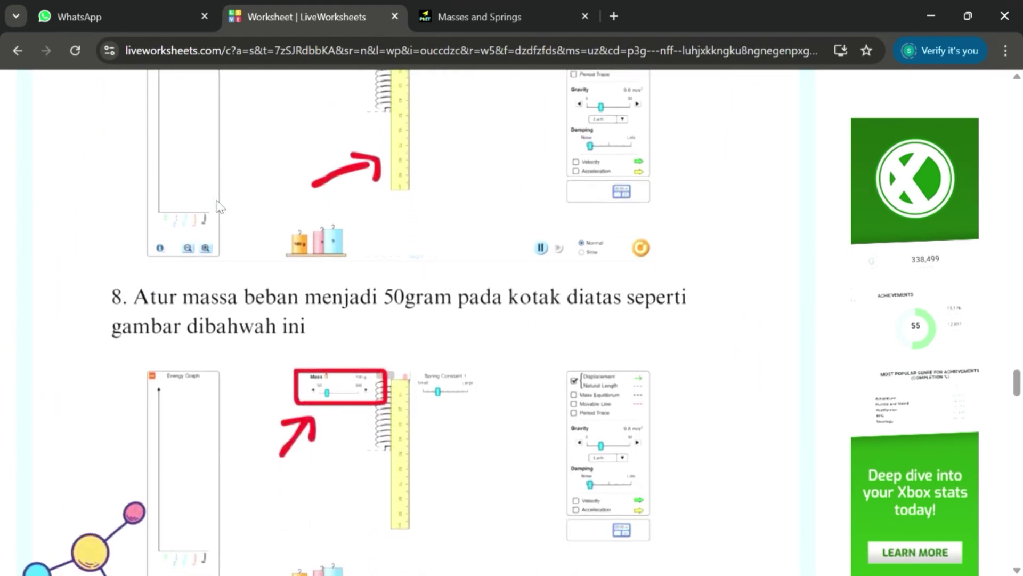
scroll(220, 207, "down", 1)
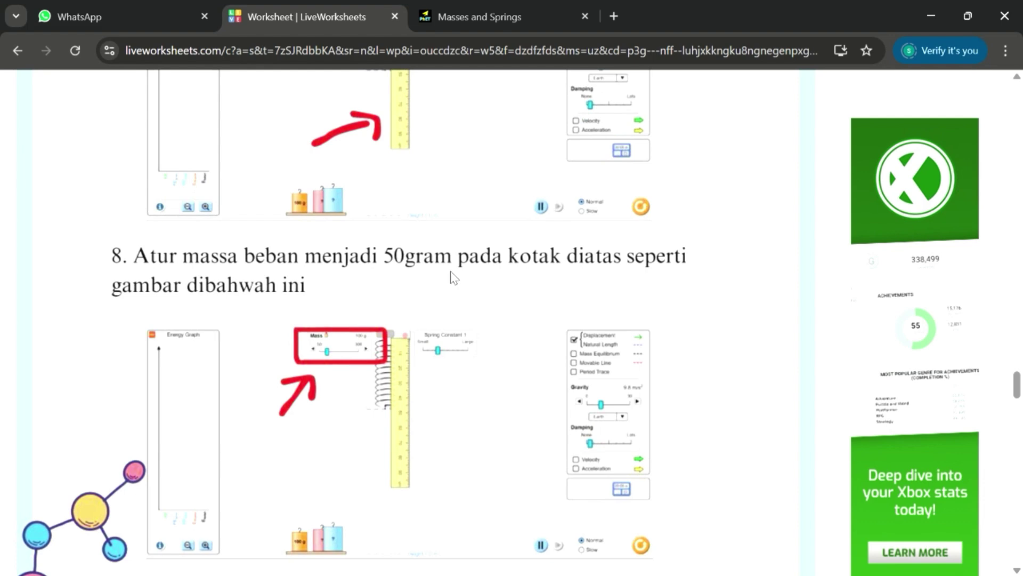
scroll(452, 277, "down", 15)
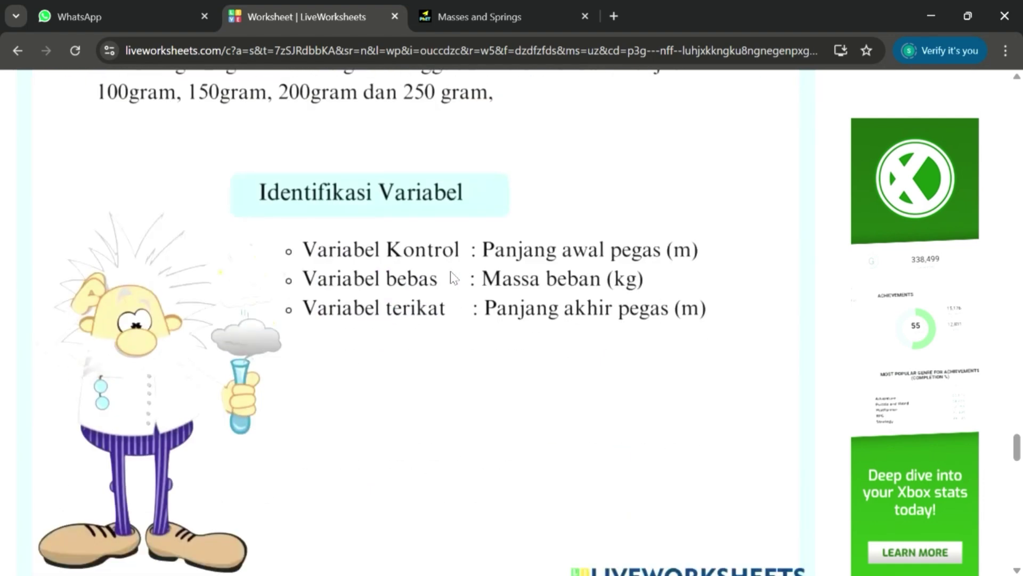
scroll(454, 278, "down", 10)
scroll(460, 279, "up", 2)
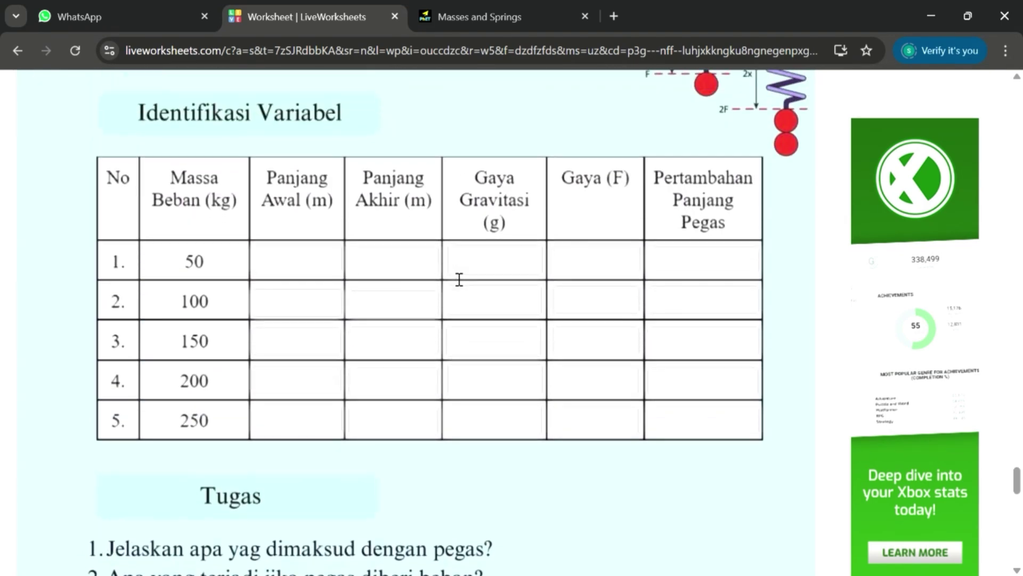
scroll(459, 279, "down", 1)
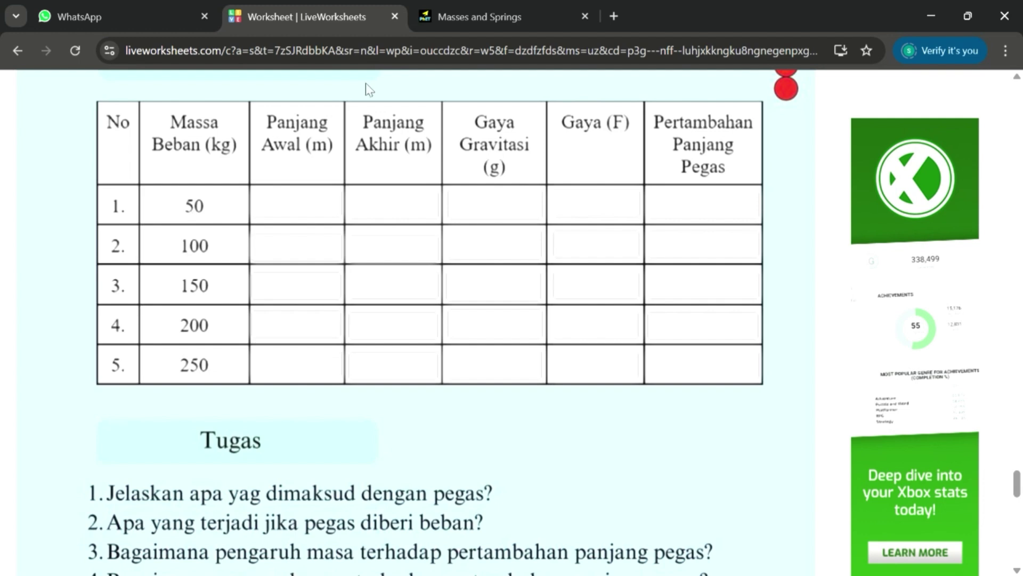
Switch to the PhET simulation, open its Lab screen, and enable the Displacement and Natural Length, Velocity, and Acceleration displays.
left_click(469, 8)
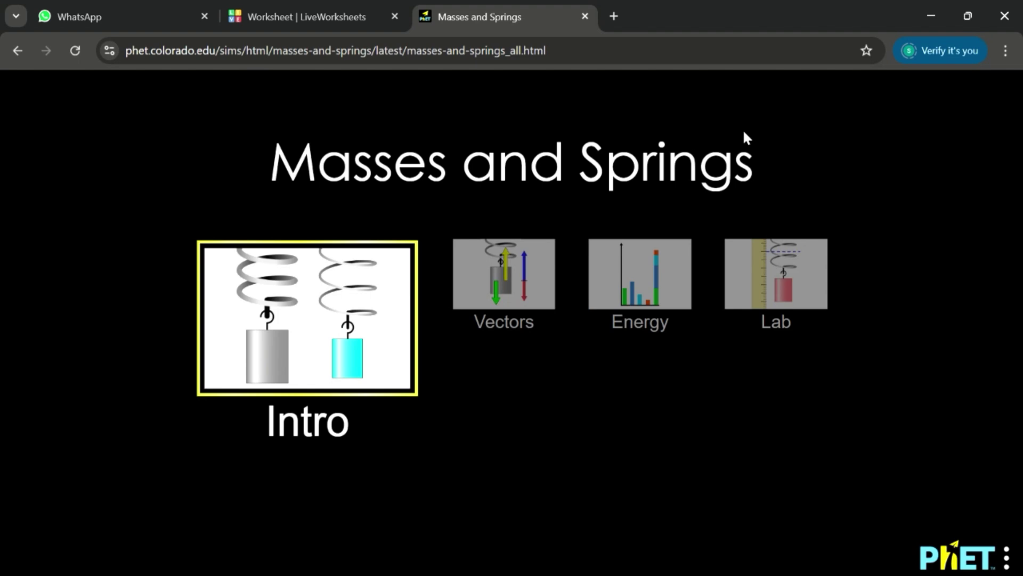
left_click(778, 283)
left_click(778, 283)
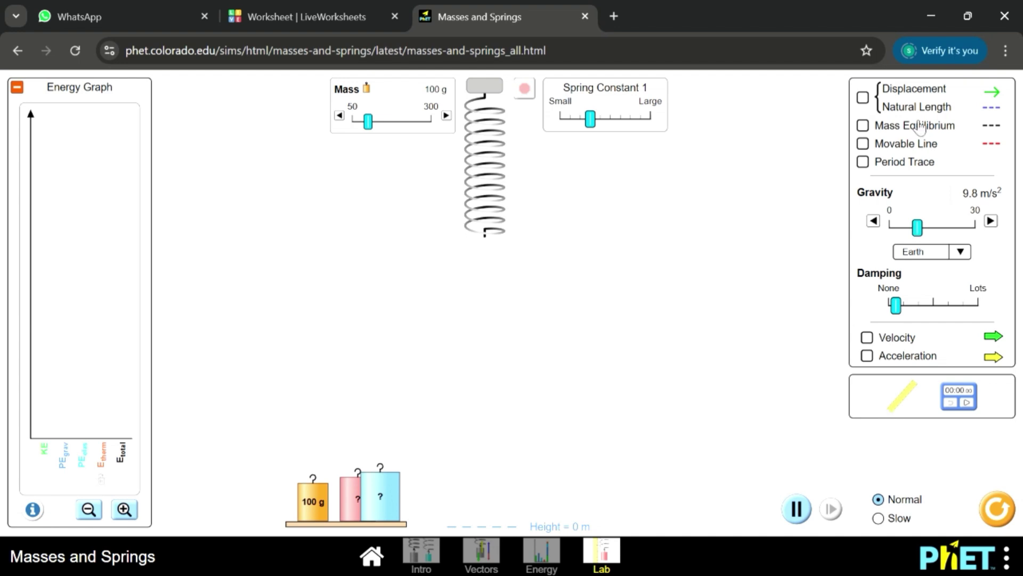
left_click(870, 101)
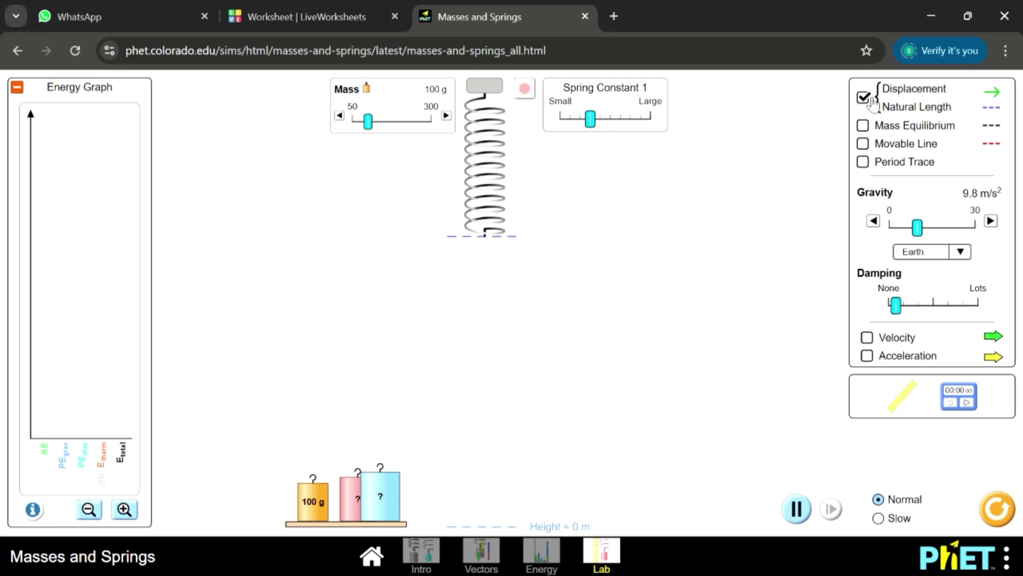
left_click(868, 337)
left_click(868, 355)
Place the ruler vertically alongside the spring from its upper end, and record 0,48 as Panjang Awal in the worksheet's 50 g row.
left_click_drag(903, 397, 527, 220)
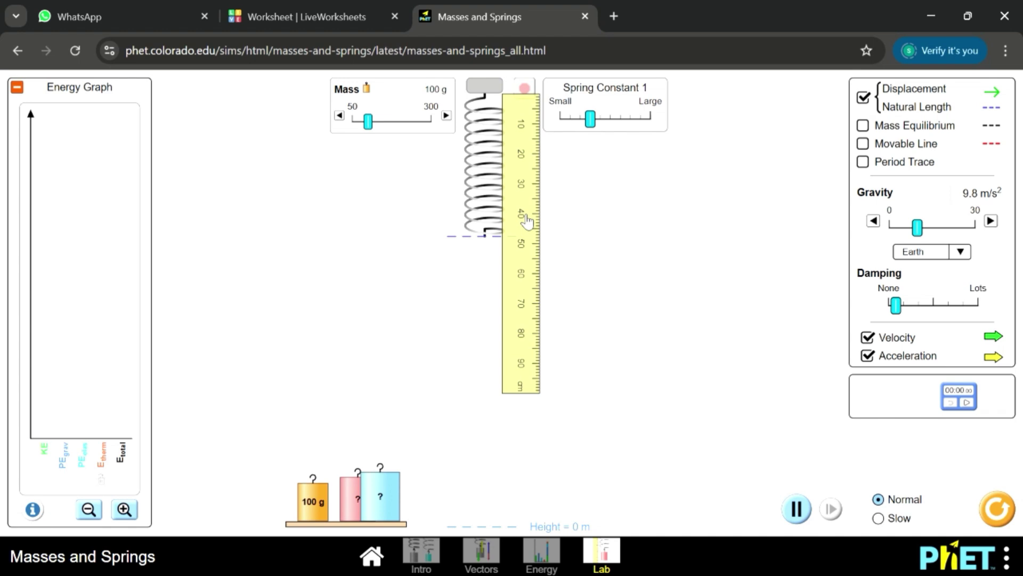
left_click(335, 8)
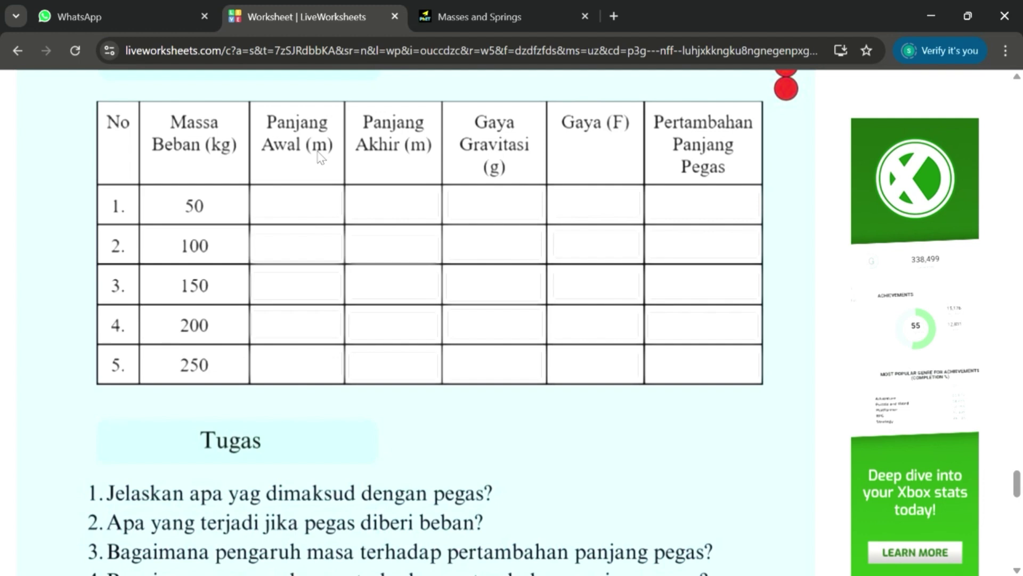
left_click(297, 202)
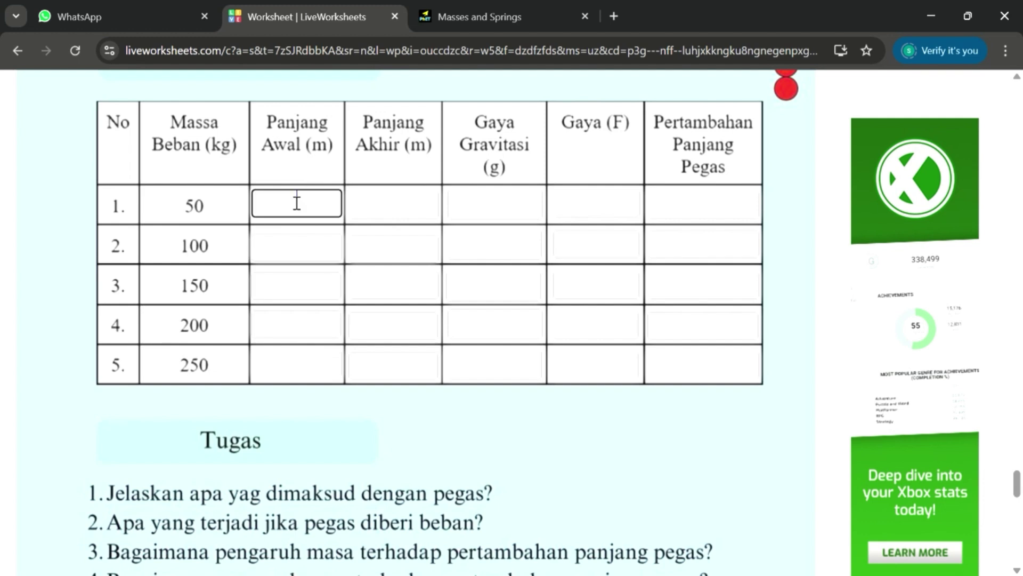
type("0,48")
left_click(378, 214)
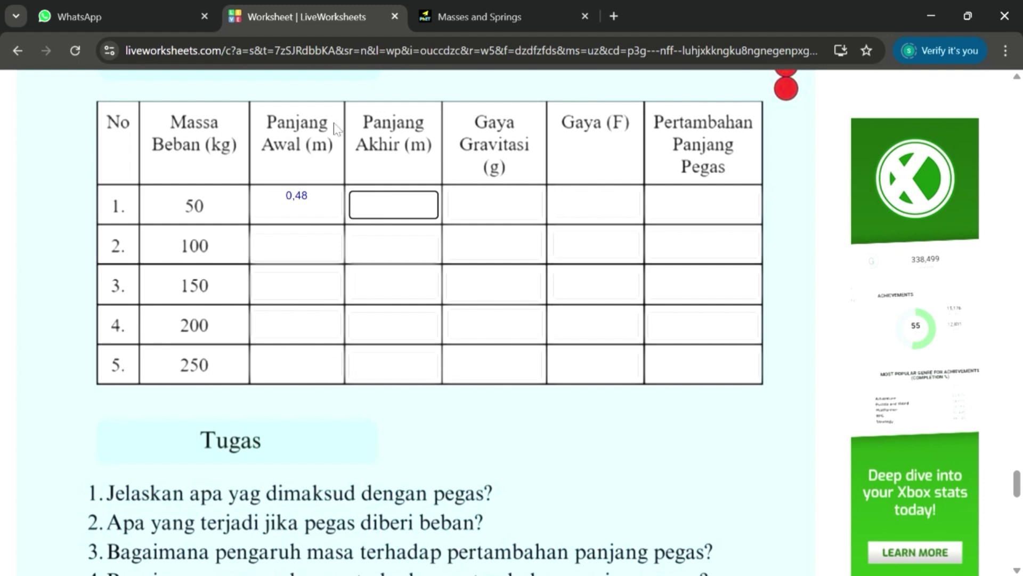
Return to the simulation, set the adjustable mass to 50 g, and hang it on the spring.
left_click(452, 12)
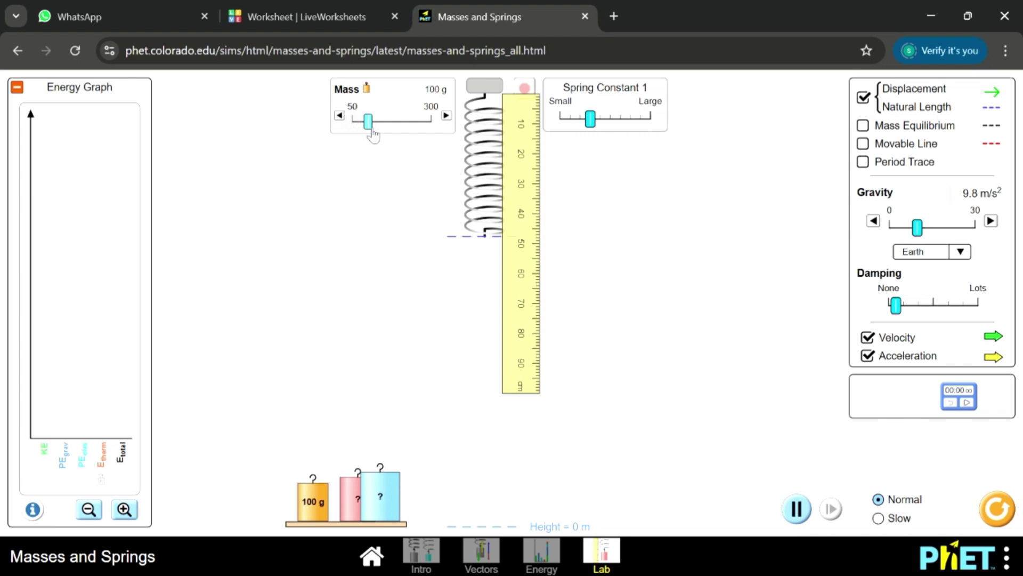
left_click_drag(372, 129, 351, 128)
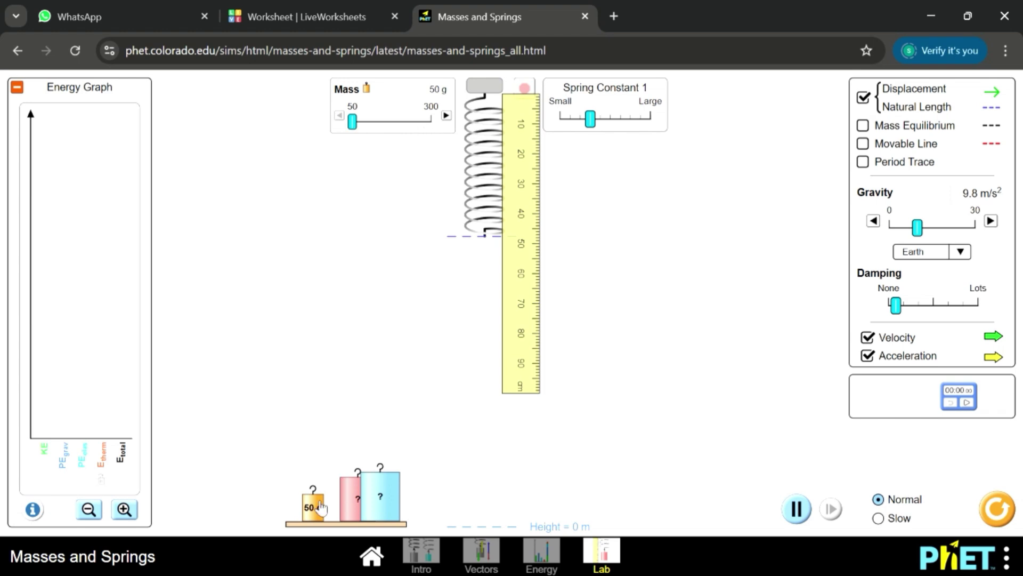
left_click_drag(321, 507, 482, 269)
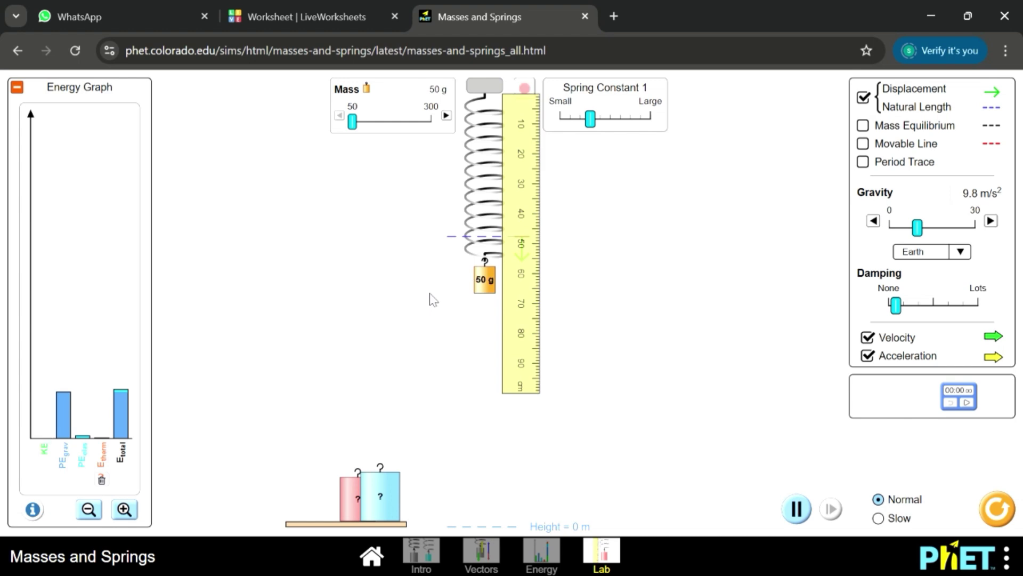
Fill in row 1 of the worksheet's observation table with Panjang Akhir 0,55 and, after checking the simulation, Gaya Gravitasi 9,8.
left_click(337, 18)
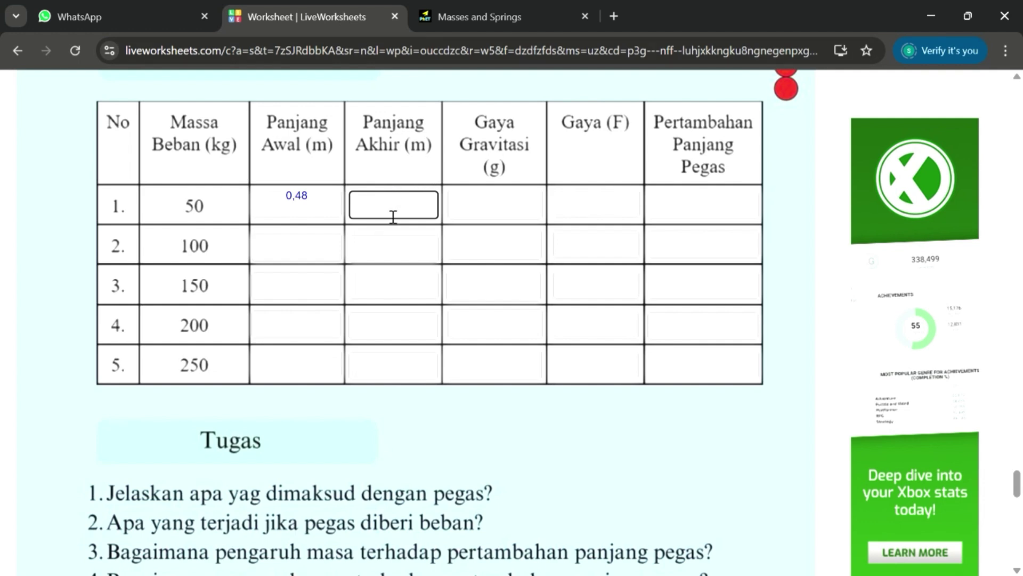
type("0,55")
left_click(457, 15)
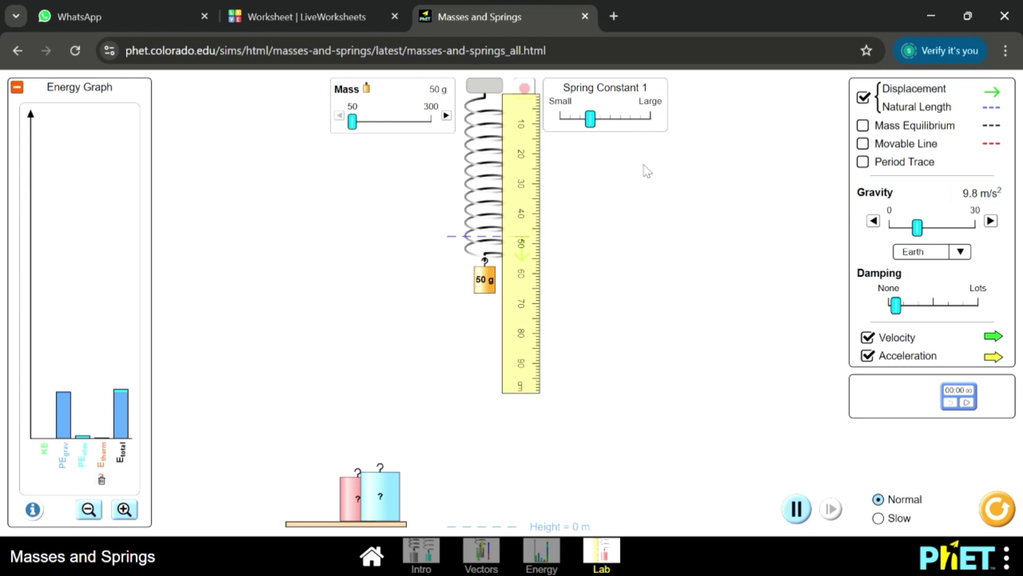
left_click(347, 17)
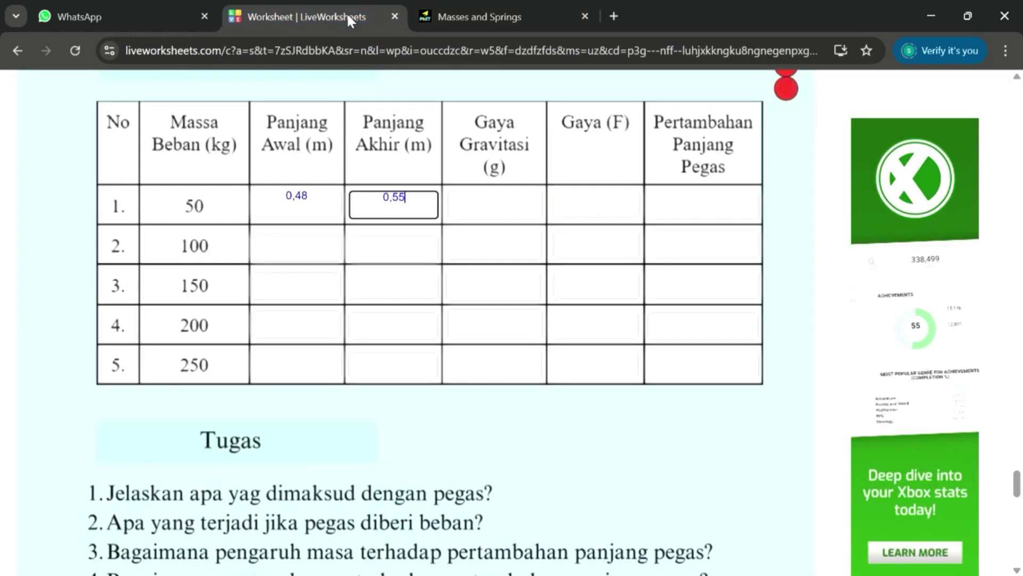
left_click(499, 205)
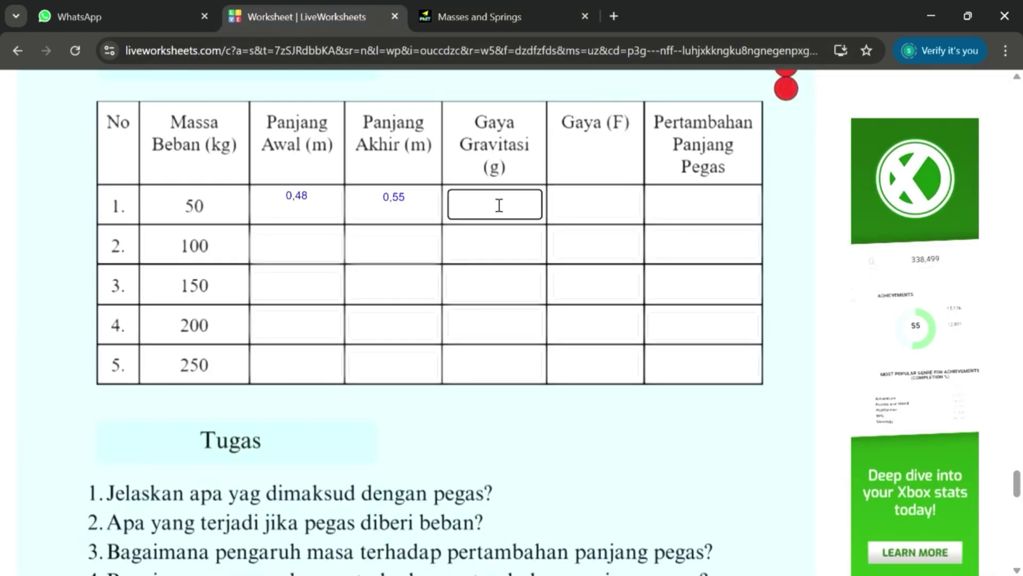
type("9,8")
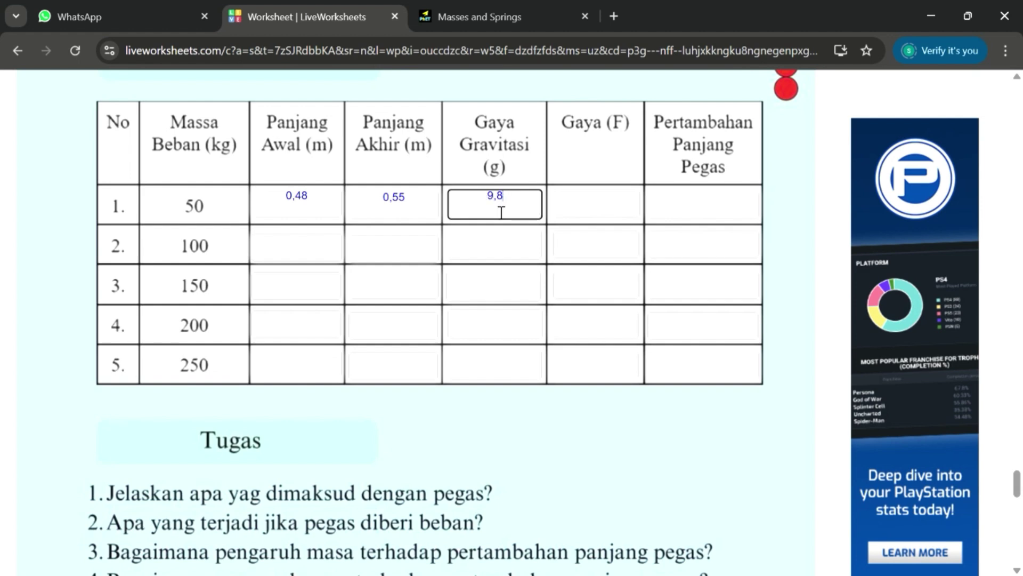
Complete row 1 of the table with 0,49N for Gaya (F) and 0,07m for Pertambahan Panjang Pegas.
left_click(590, 208)
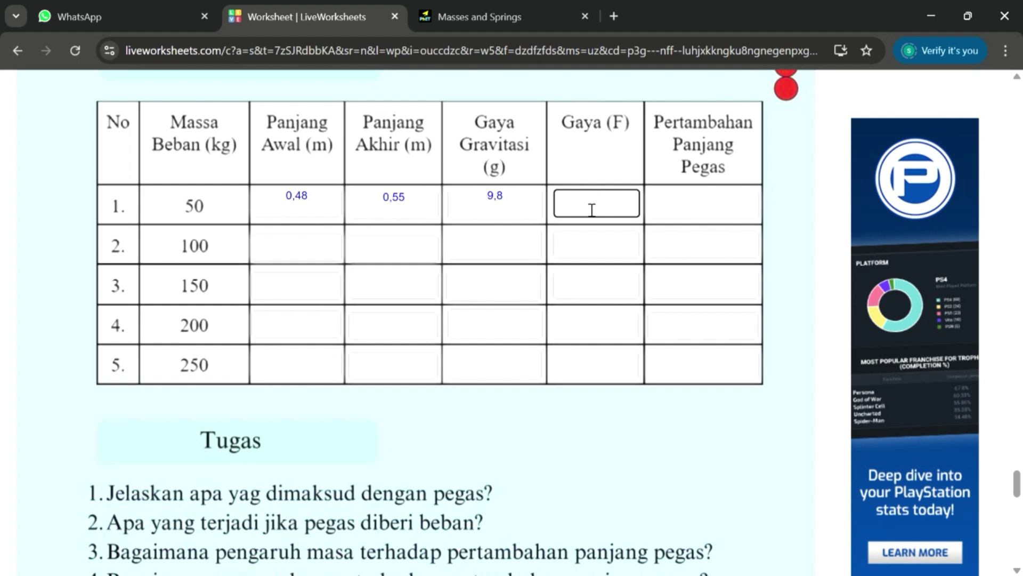
type("0,49n")
key("BackSpace")
type("N")
left_click(684, 216)
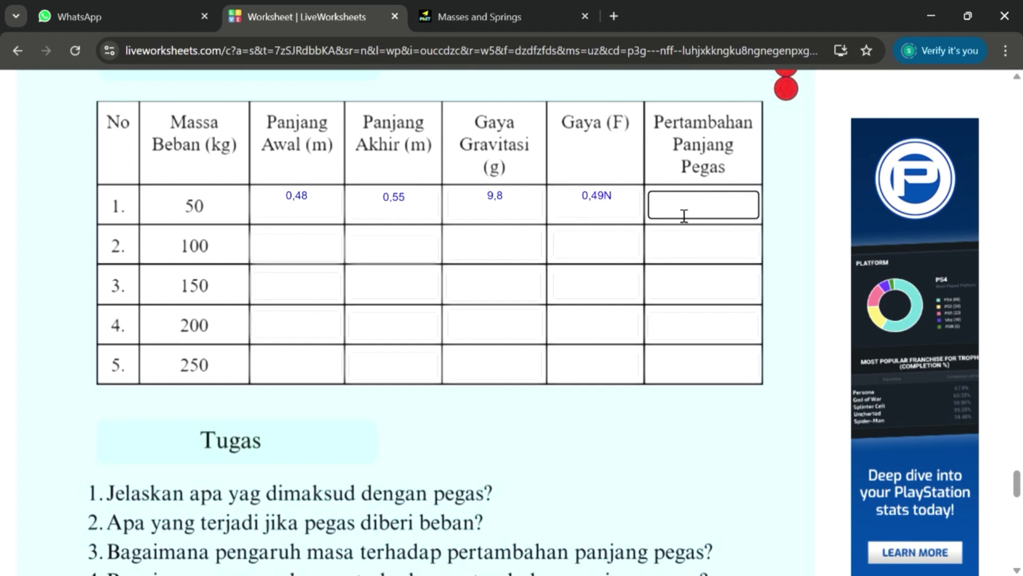
type("0,07m")
Review procedure steps 10 and 11, the Tugas questions, and the Kesimpulan section of the worksheet.
scroll(446, 270, "down", 1)
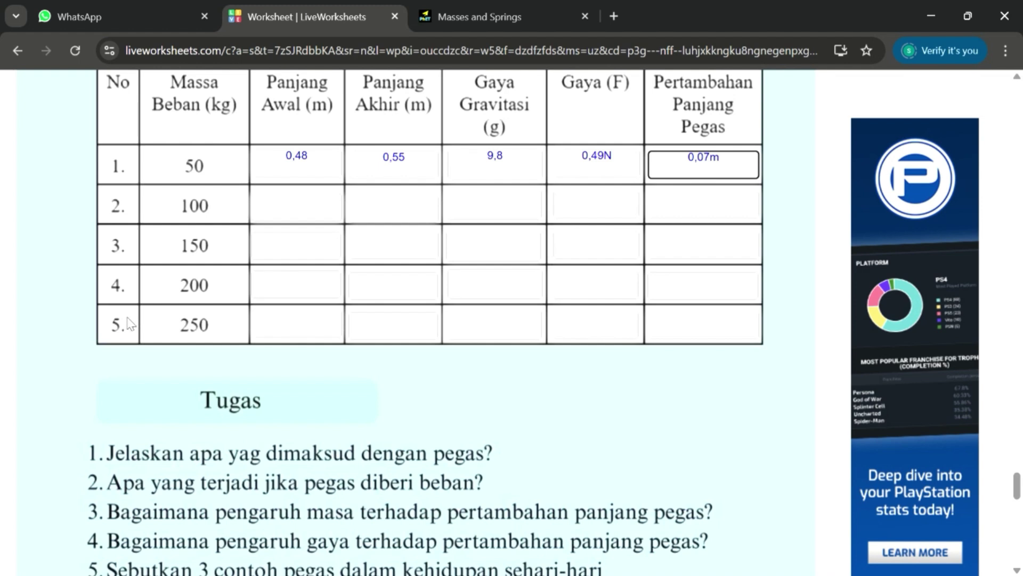
scroll(307, 258, "up", 15)
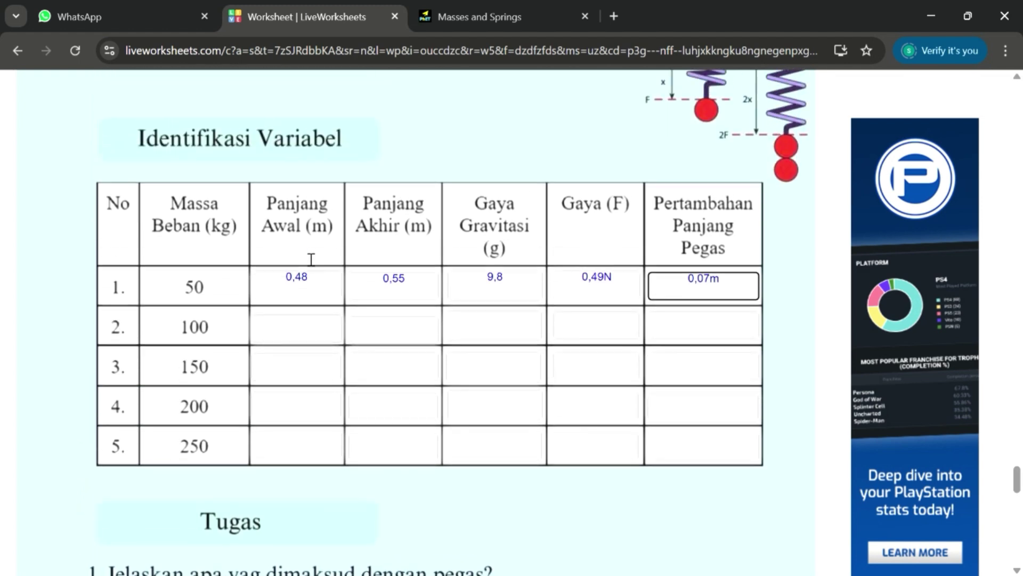
scroll(306, 258, "up", 3)
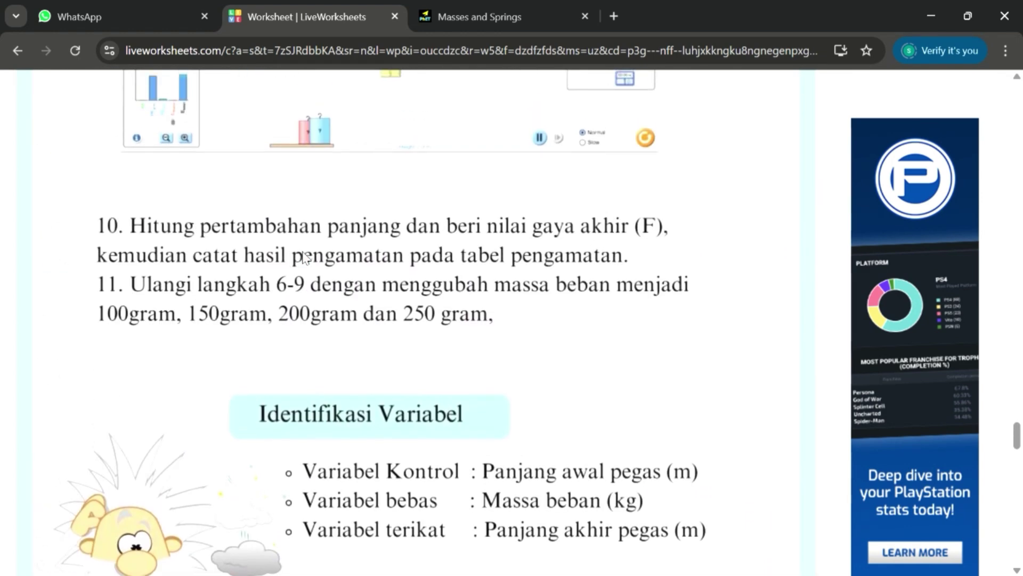
scroll(305, 258, "down", 1)
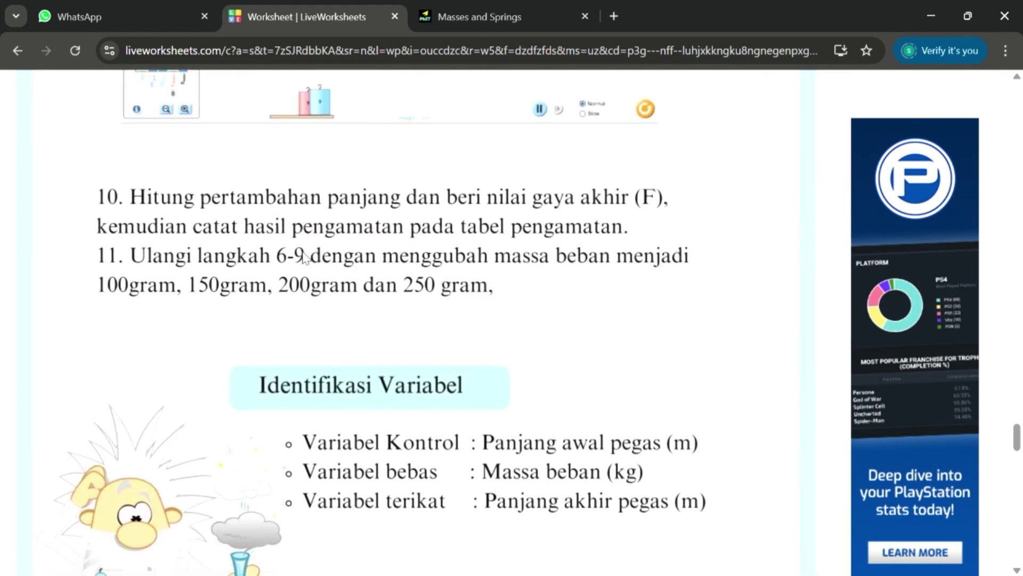
scroll(315, 259, "down", 1)
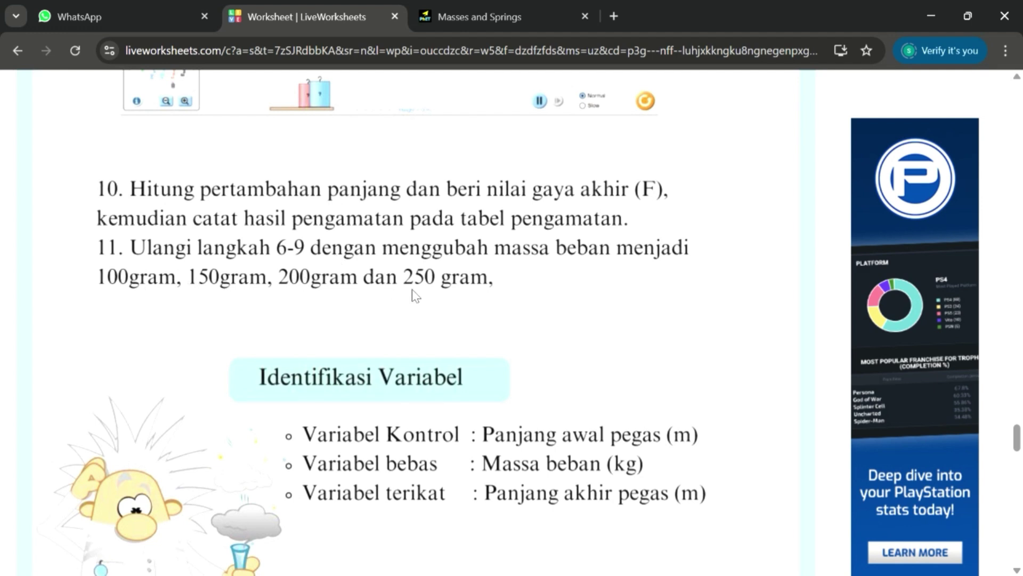
scroll(416, 296, "down", 7)
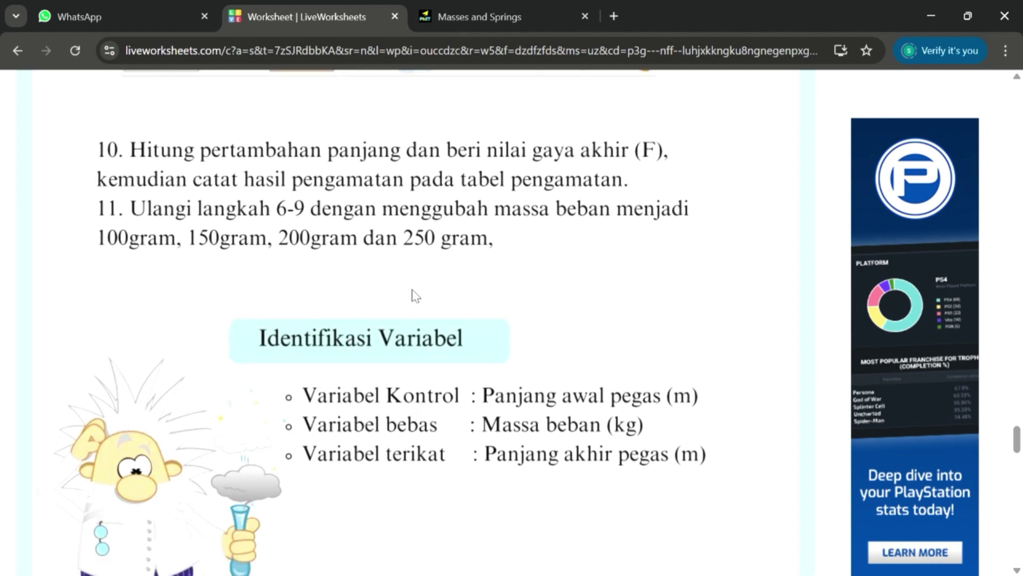
scroll(416, 296, "down", 13)
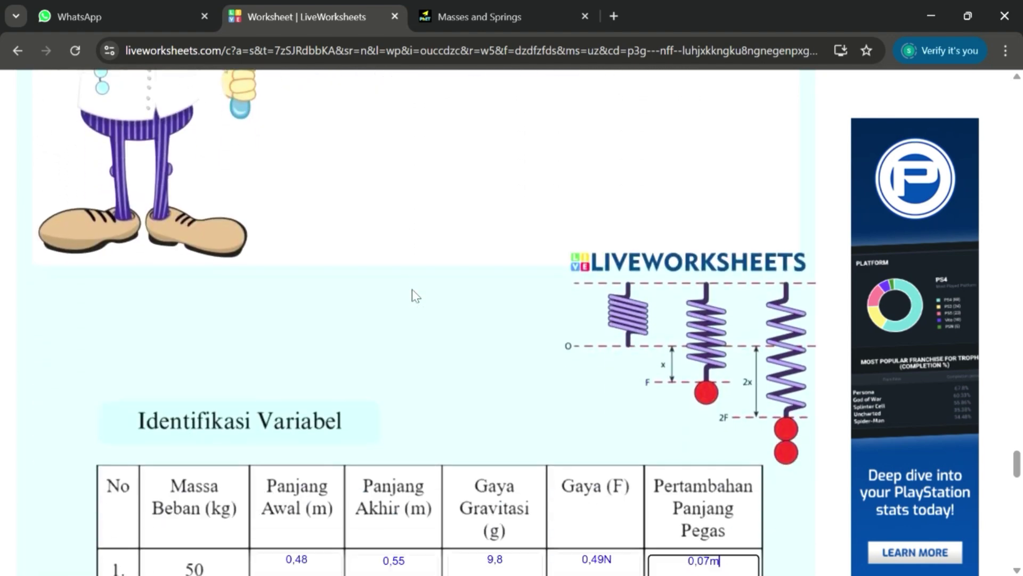
scroll(414, 295, "down", 2)
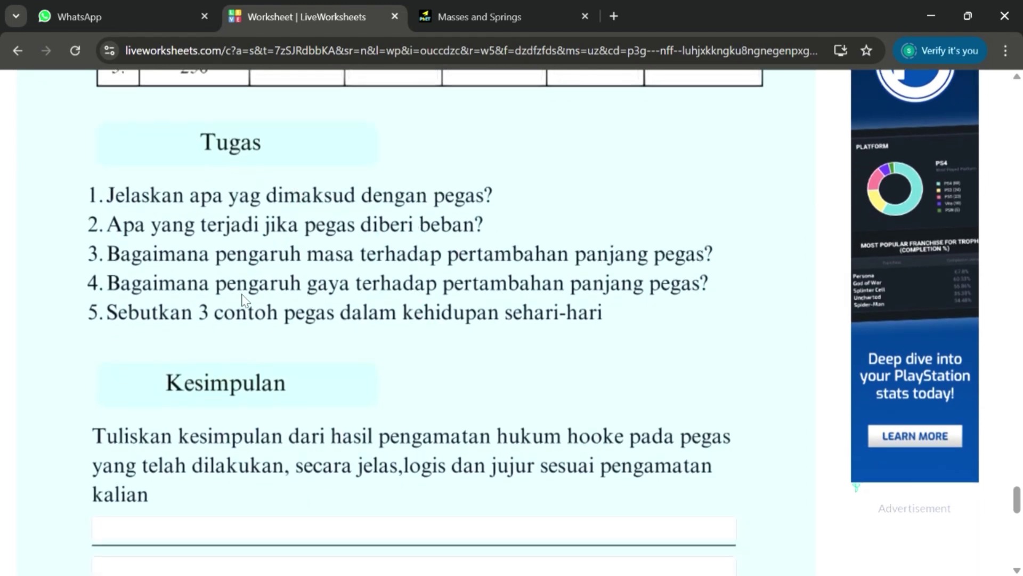
scroll(250, 293, "down", 3)
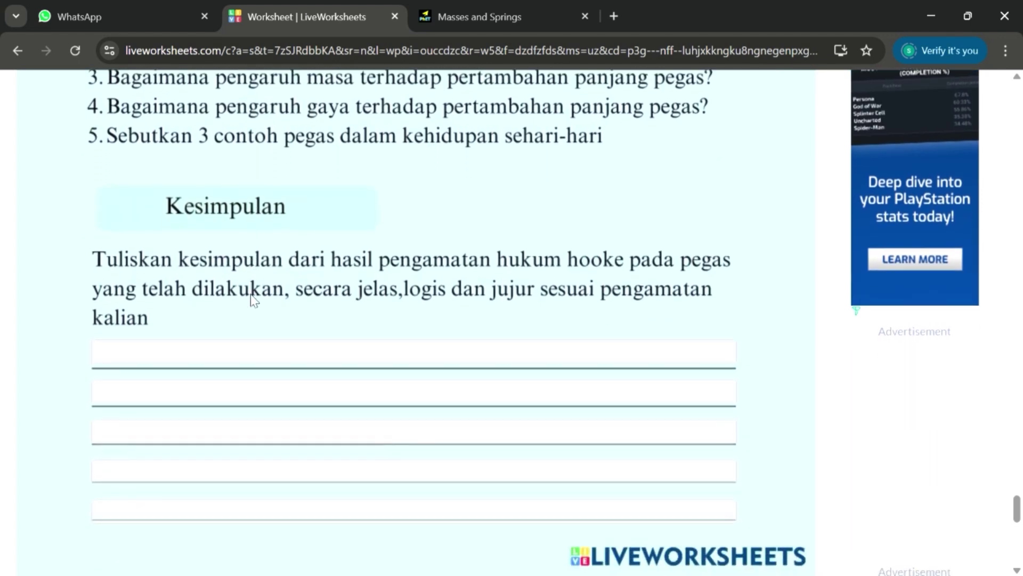